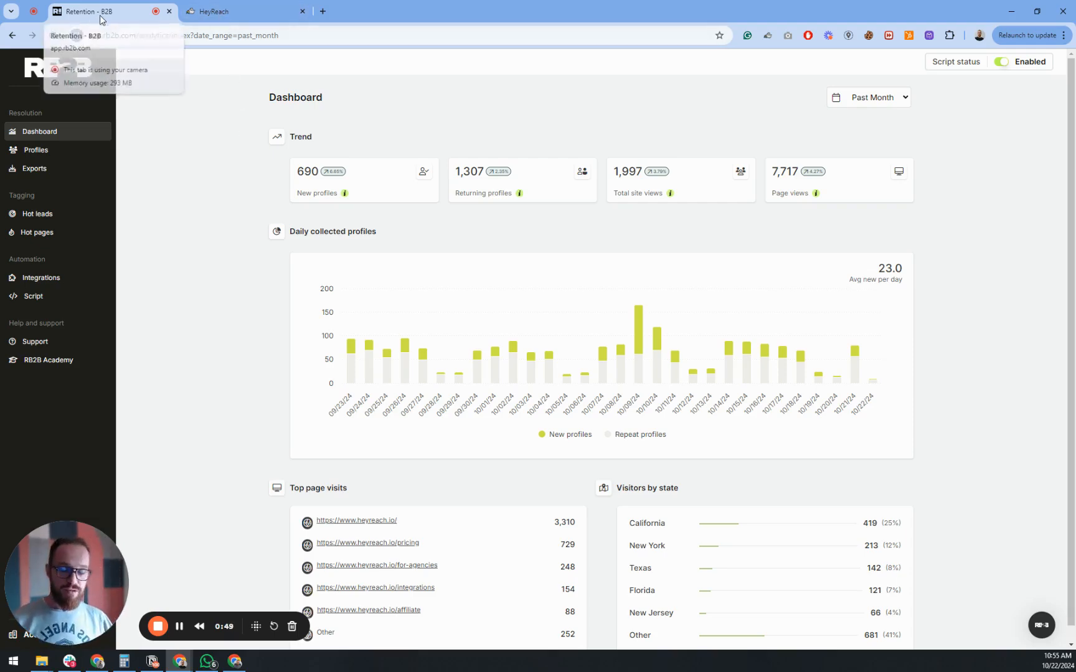
- Switch to HeyReach and look over the connected LinkedIn sender accounts and their sending limits
click(250, 10)
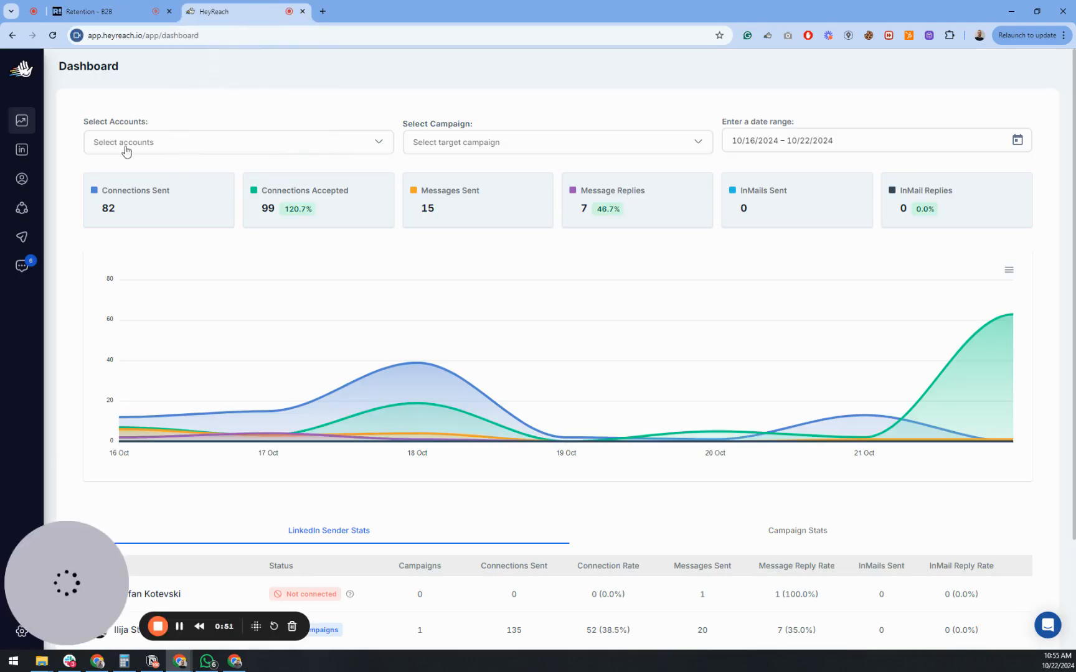
click(22, 150)
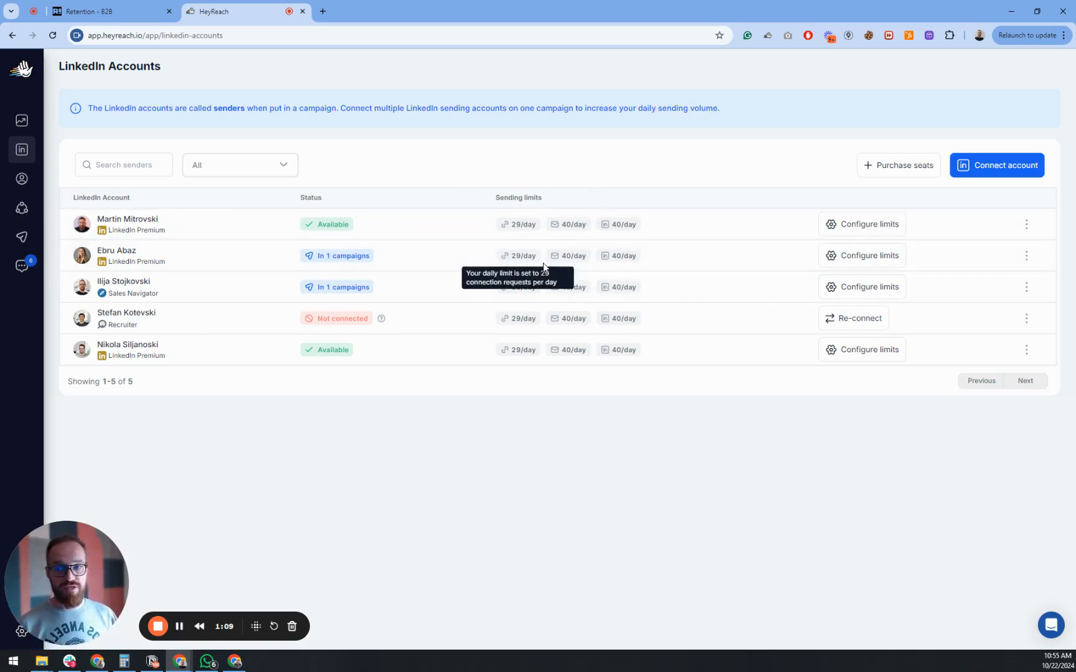
- Create a new campaign named "RB2B vistors"
click(23, 239)
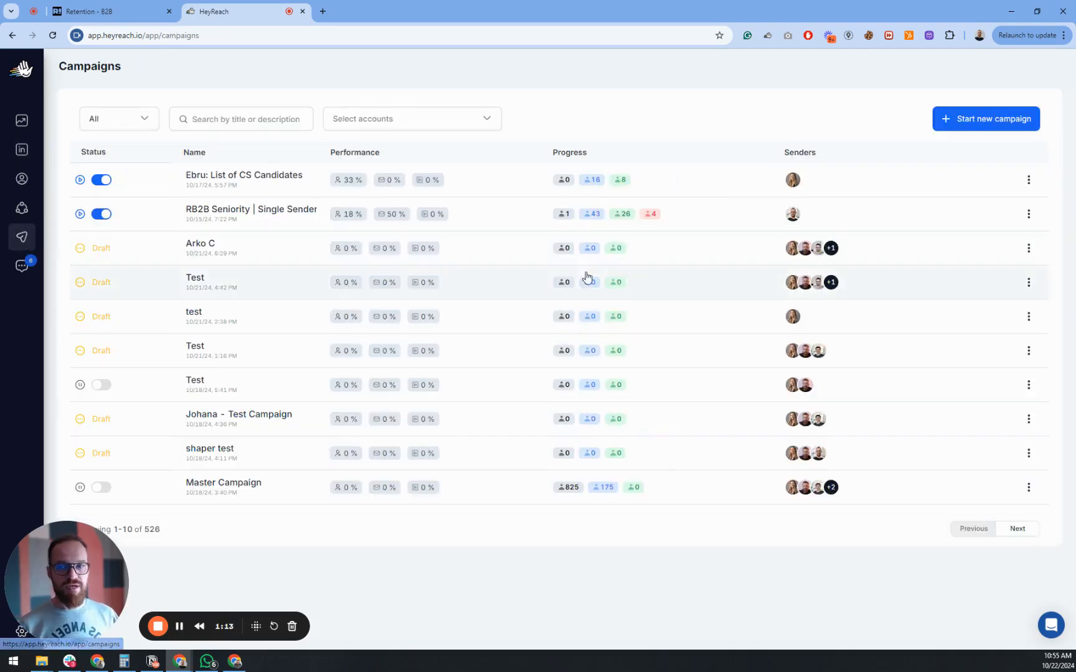
click(980, 127)
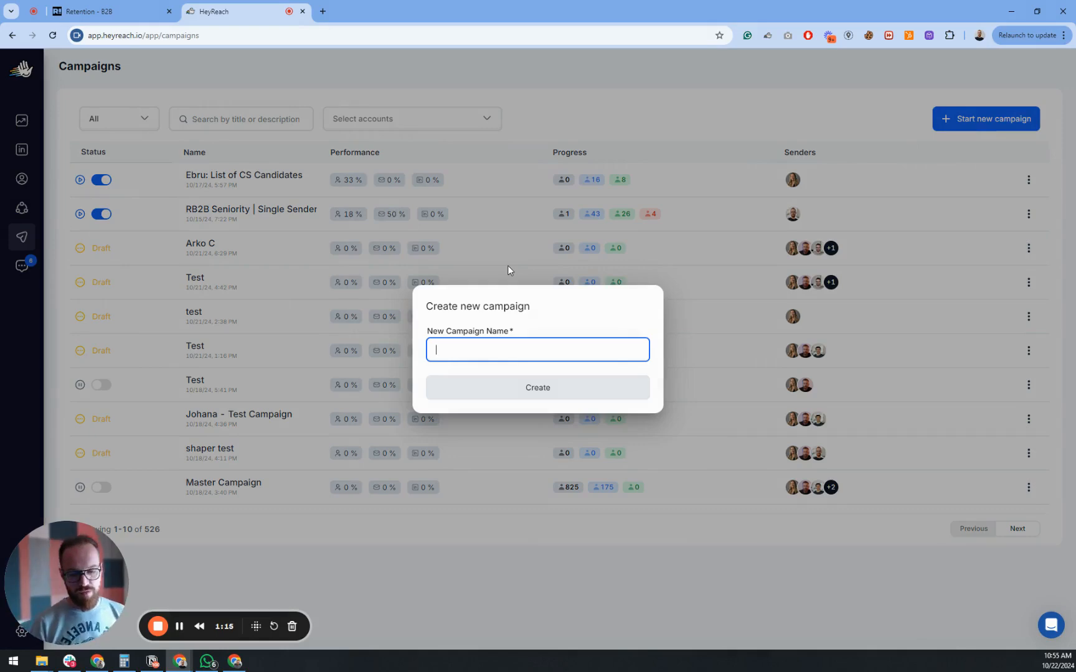
text(RB2)
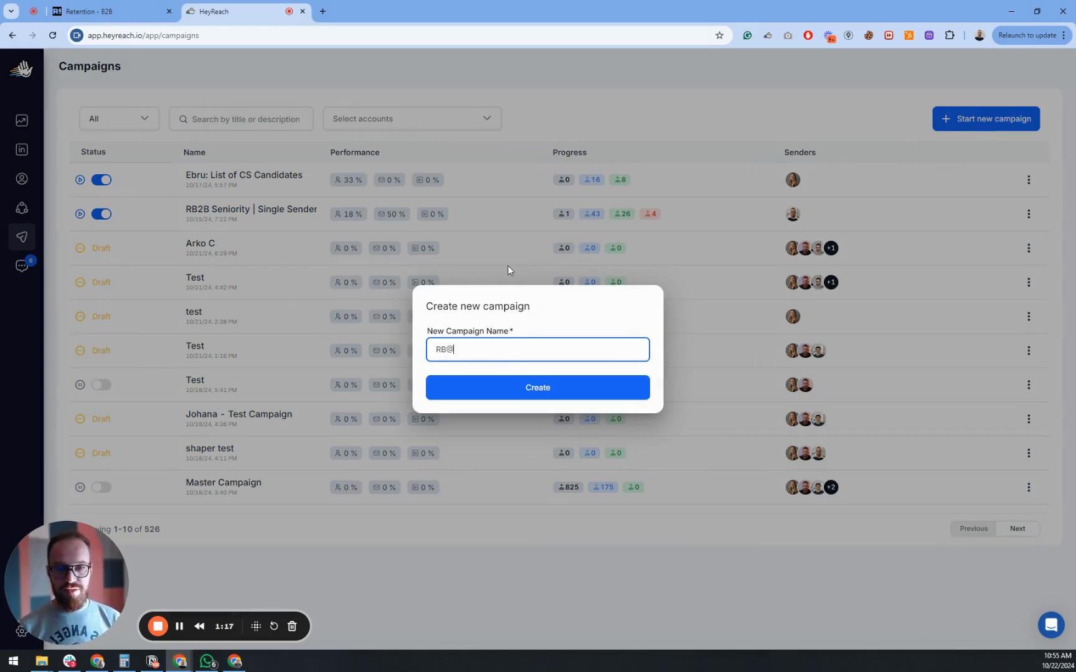
text(B)
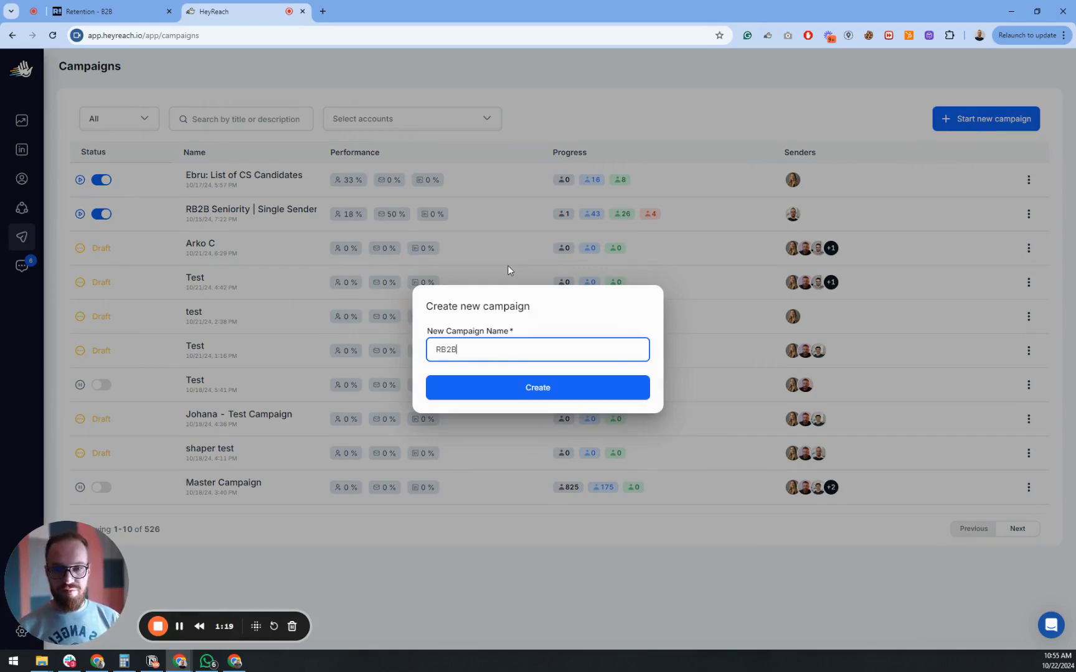
text( vist)
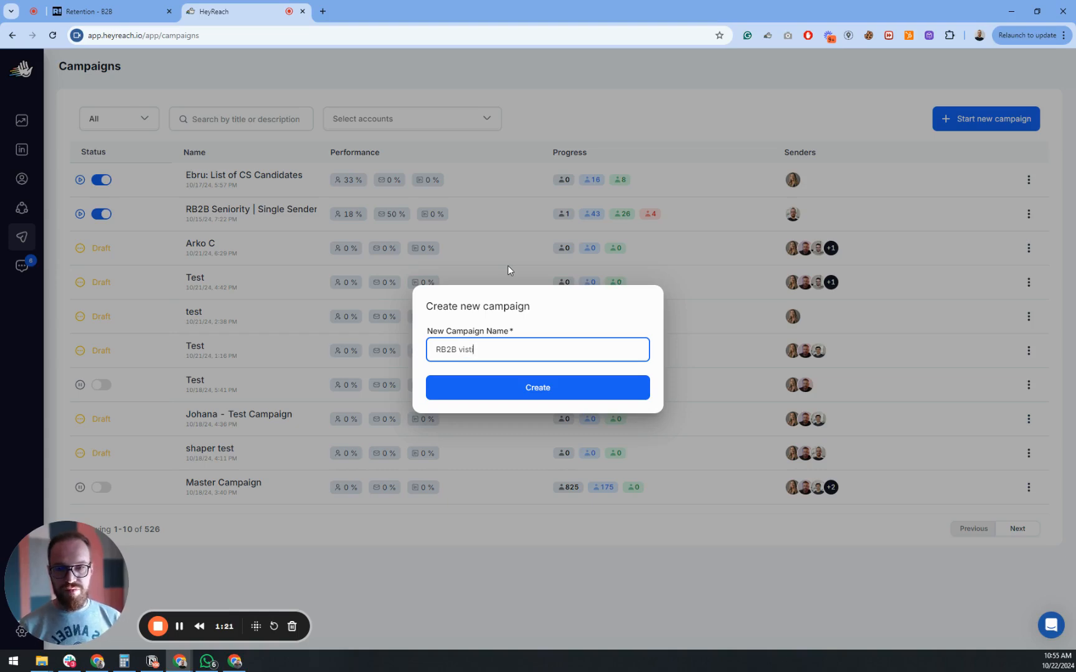
text(i)
key(BackSpace)
text(ors)
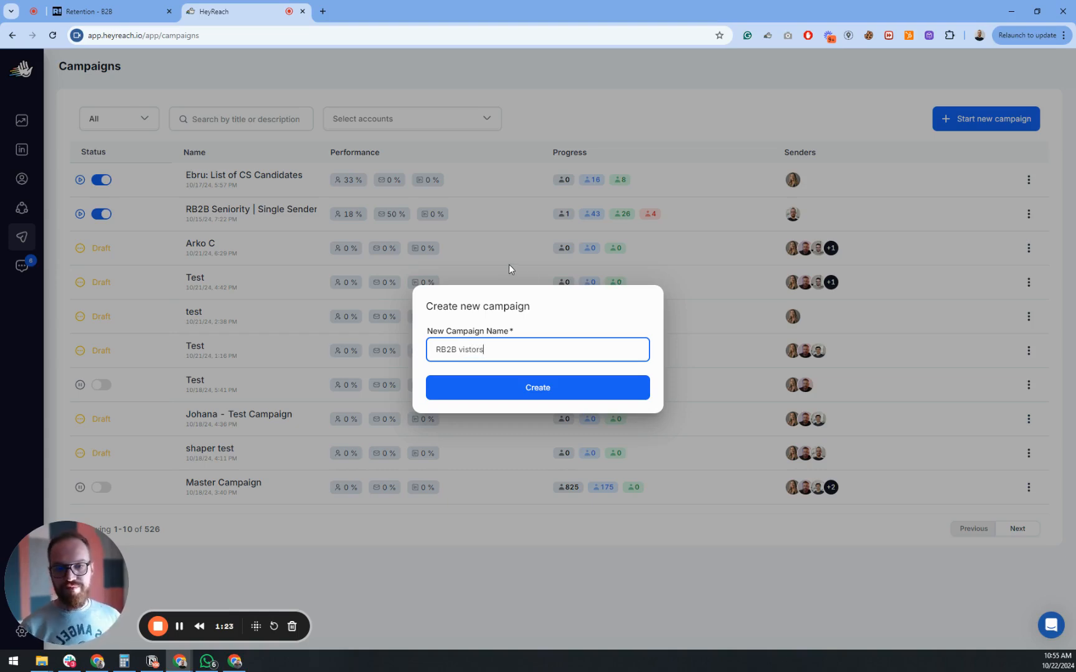
click(567, 390)
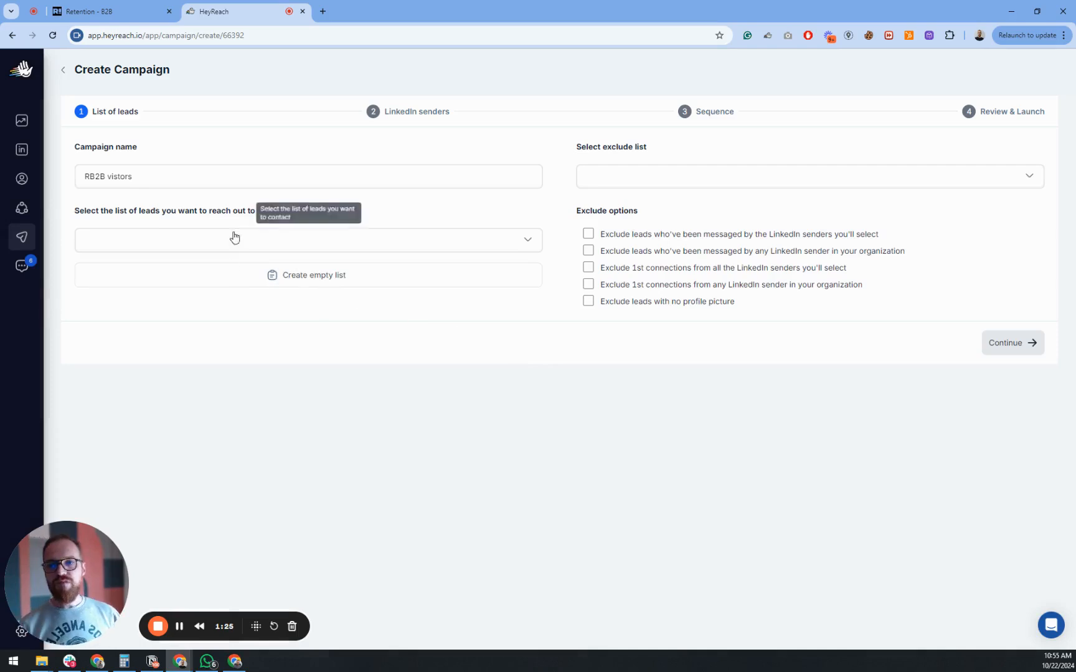
- Create an empty lead list named "RB2B All" for the campaign and continue to the LinkedIn senders stage
click(315, 283)
click(517, 357)
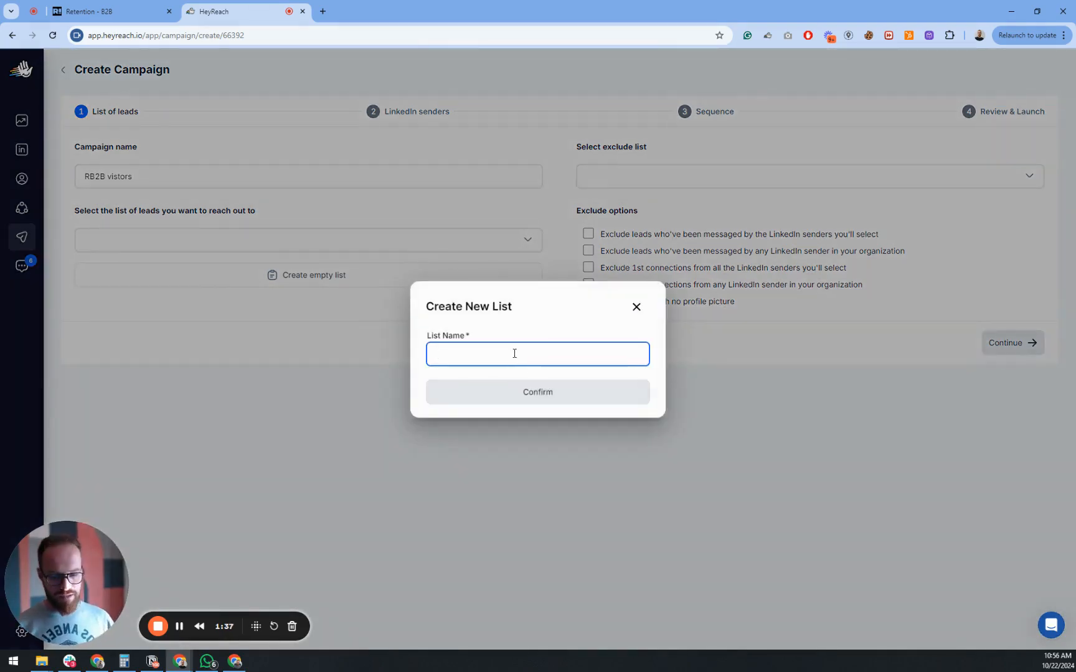
text(RB2)
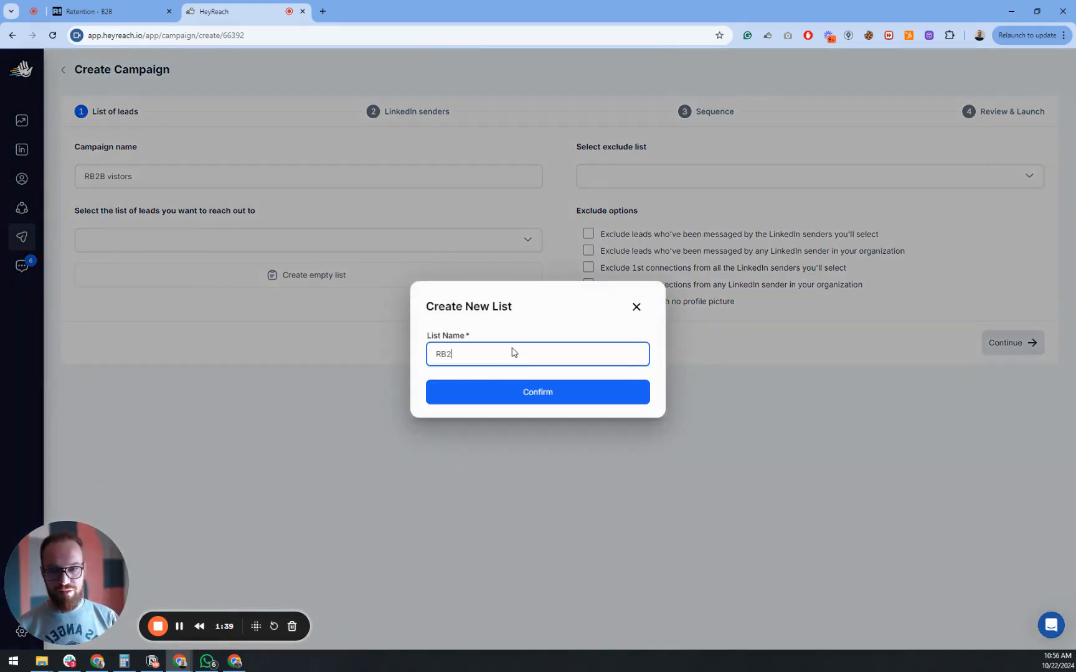
text(B A;)
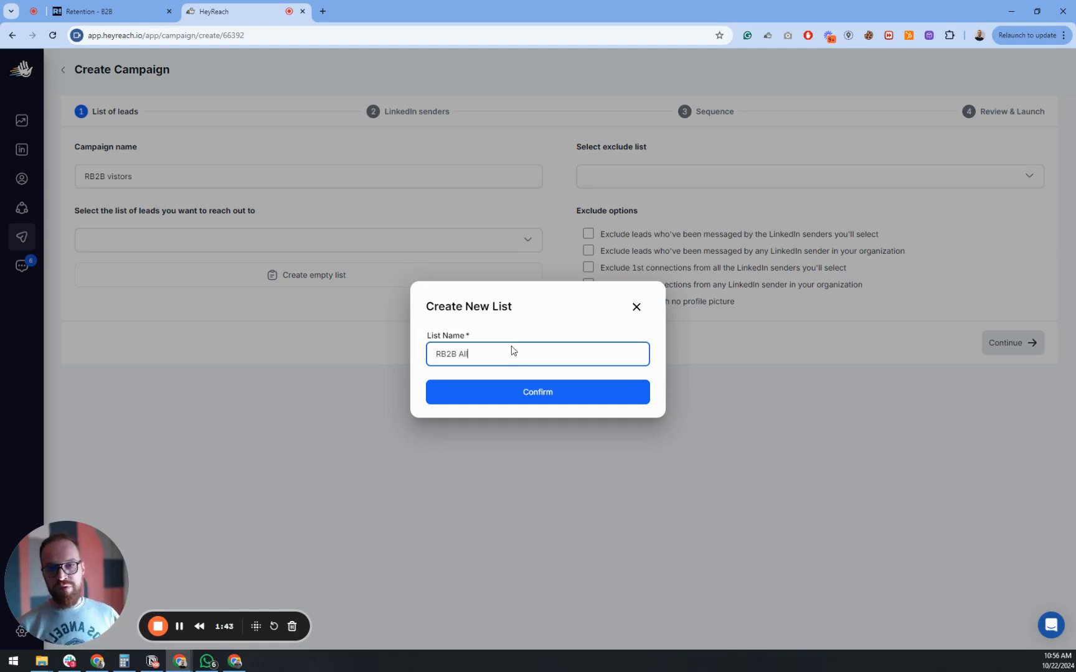
click(519, 393)
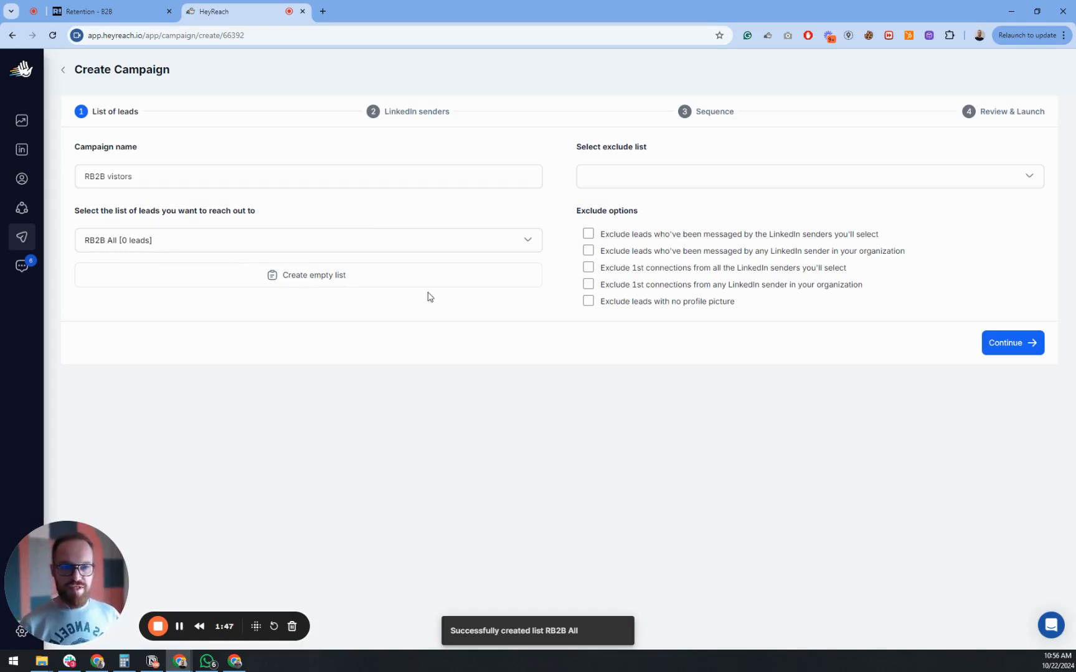
click(997, 343)
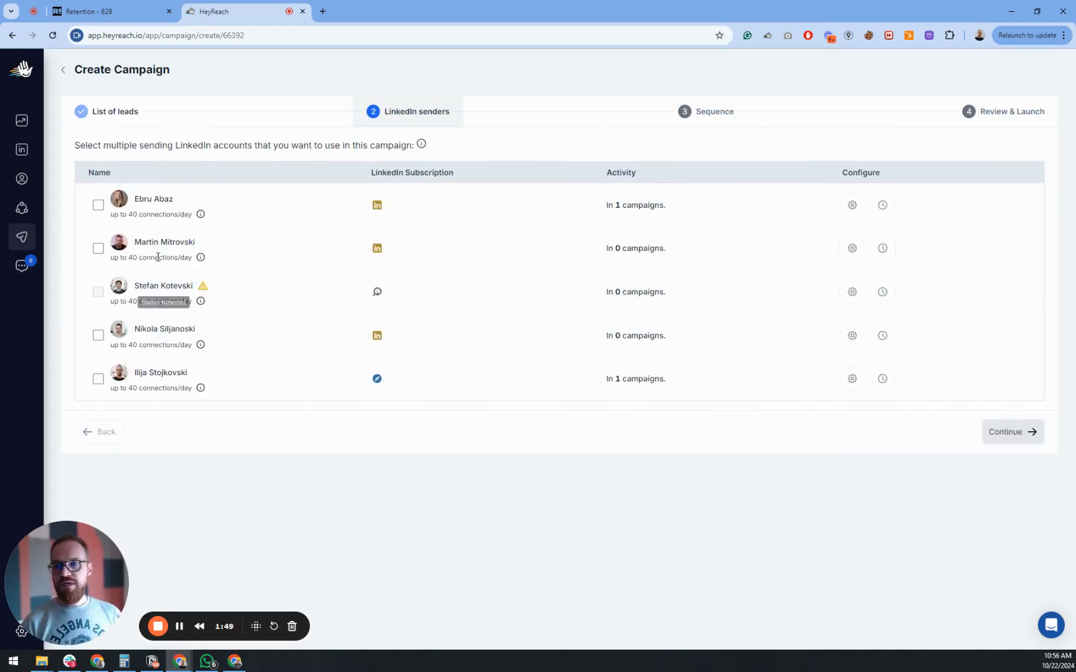
- Select all four available LinkedIn senders and continue to the sequence stage, accepting that some are shared with other campaigns
click(97, 206)
click(98, 248)
click(97, 335)
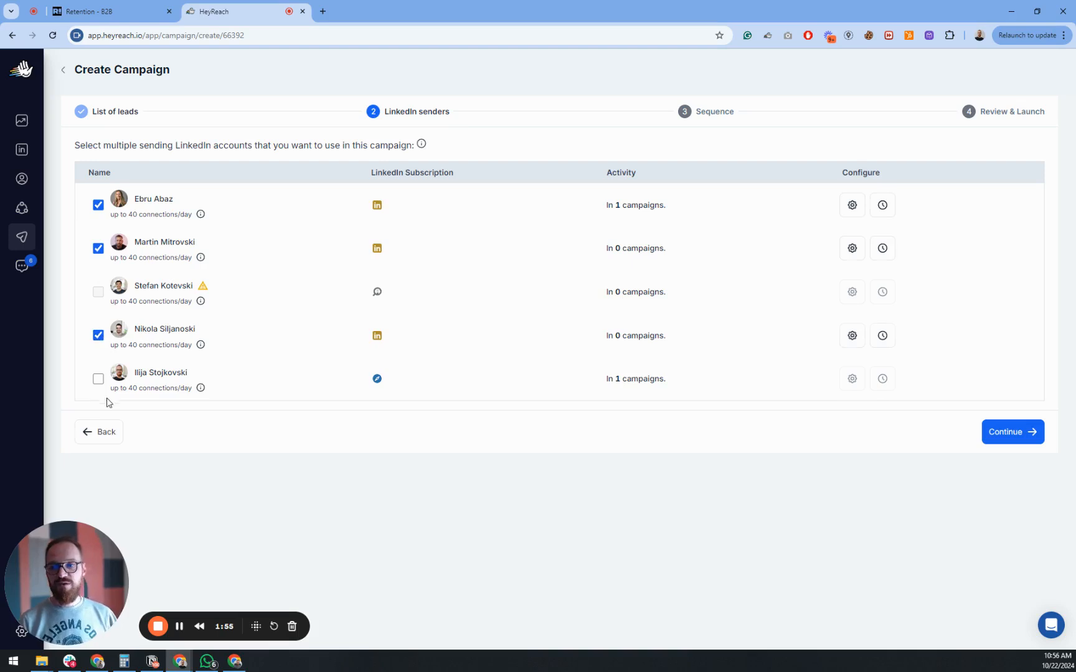
click(98, 379)
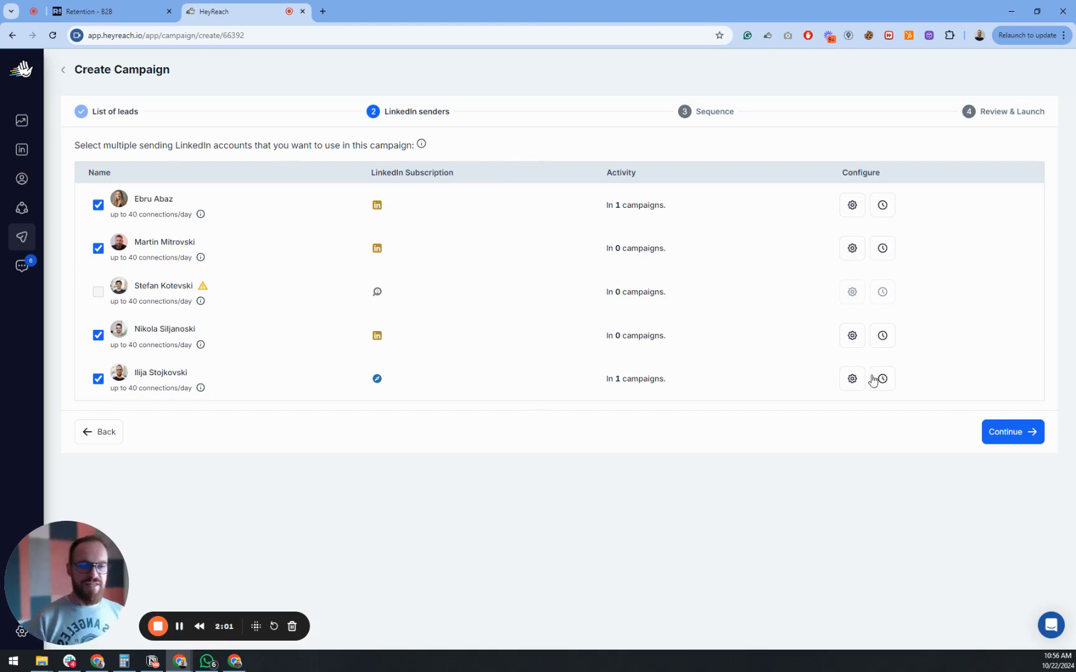
click(1005, 433)
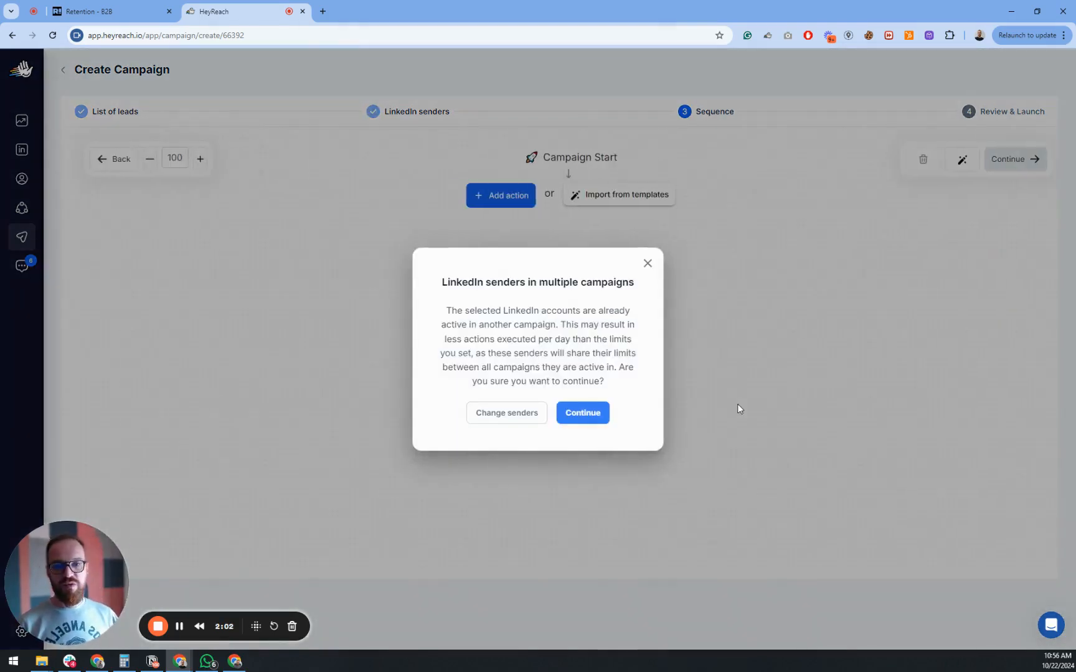
click(583, 413)
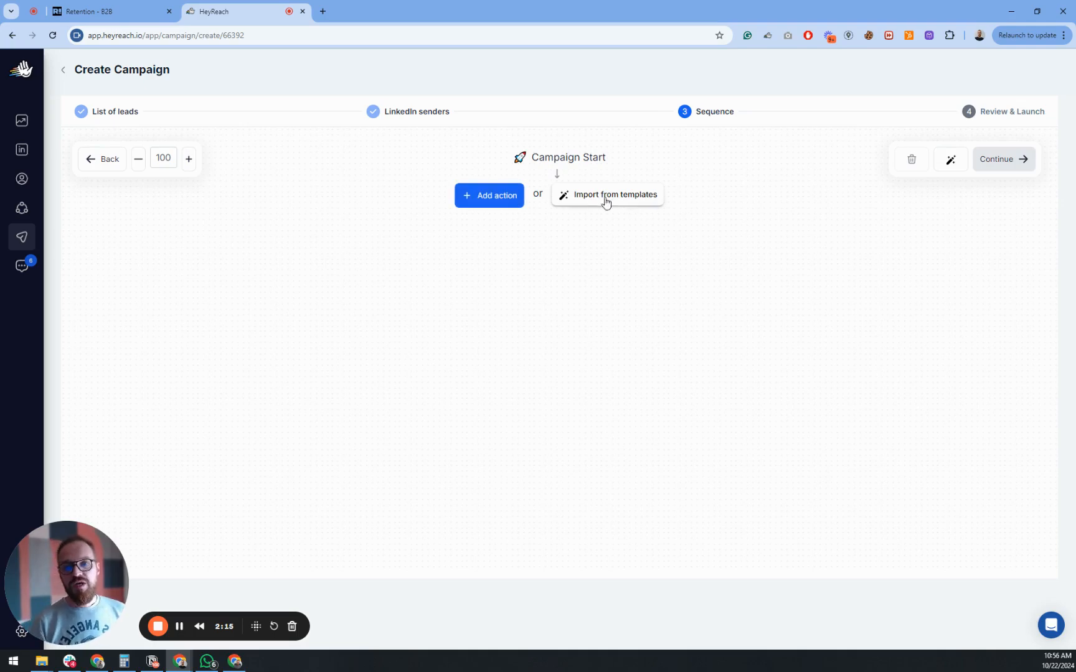
- Start the sequence with a Follow action and set the delay after it to 3 hours
click(502, 198)
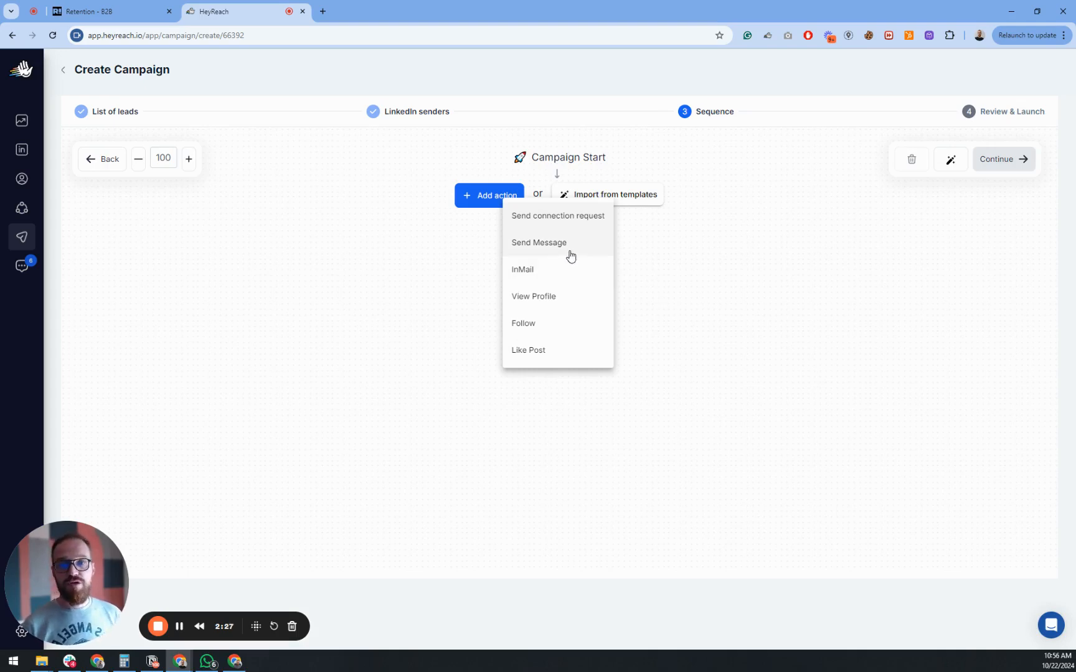
click(547, 326)
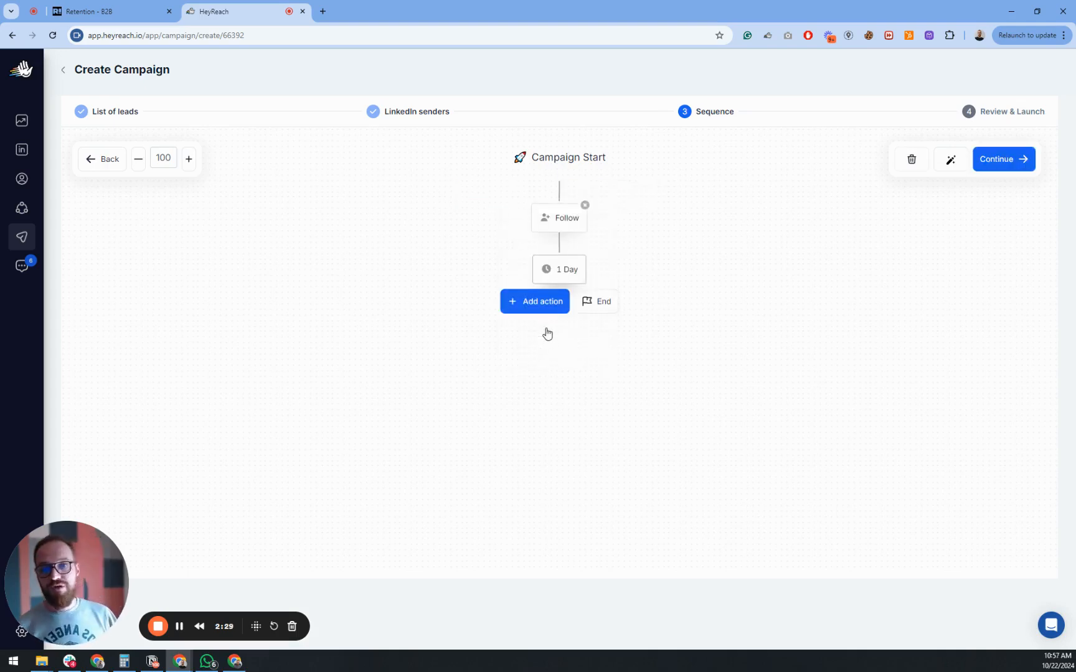
click(568, 271)
click(574, 344)
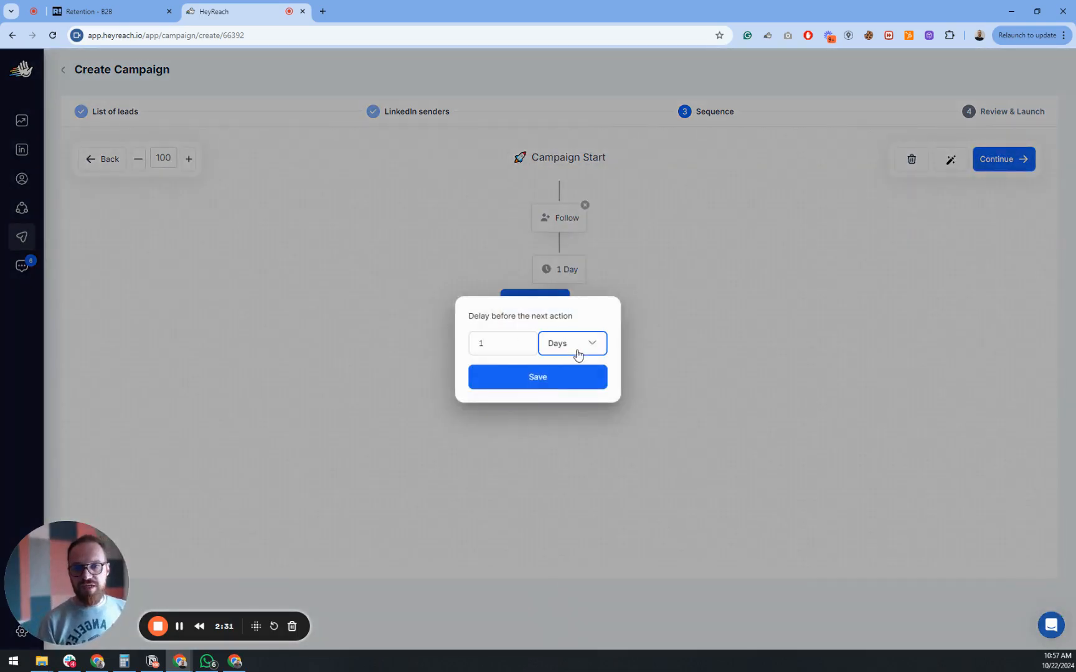
click(564, 400)
drag(495, 334, 461, 335)
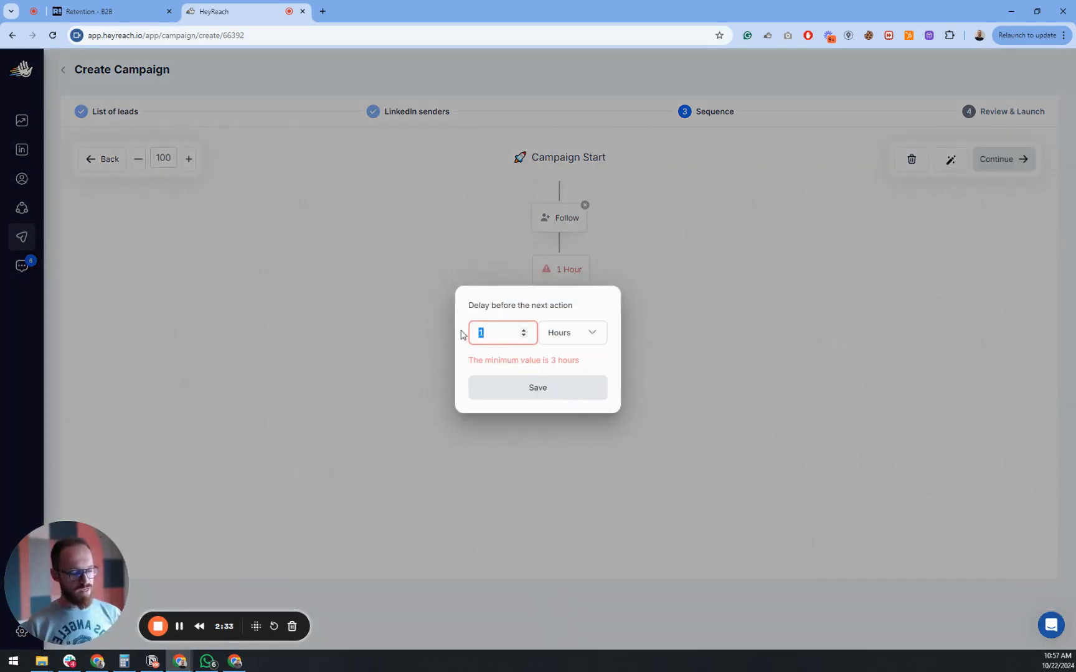
text(3)
click(556, 384)
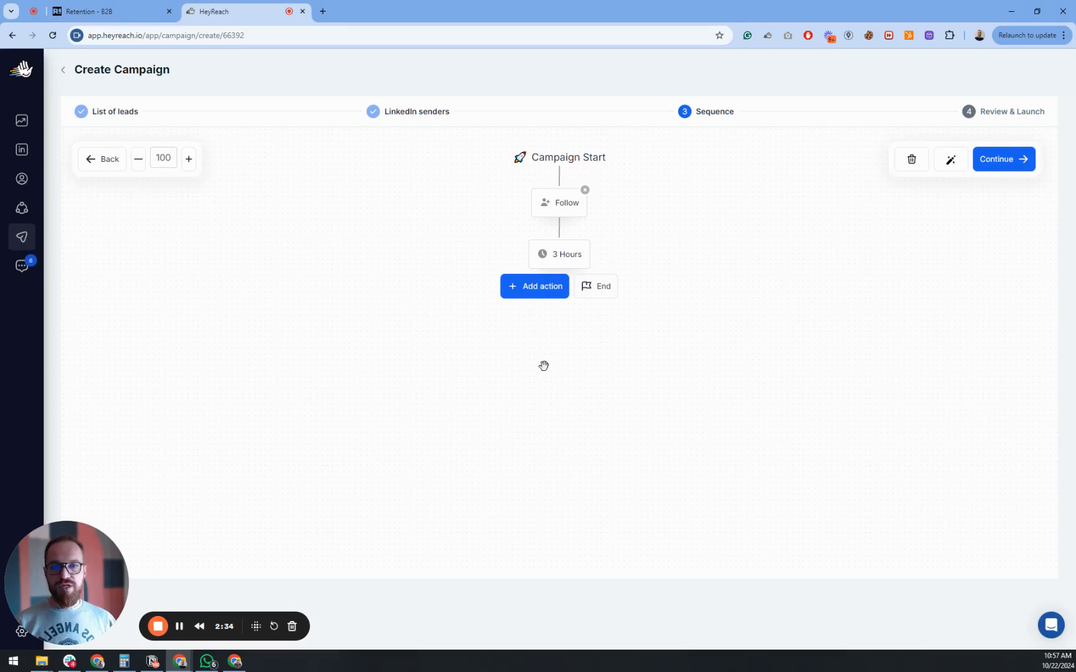
- Add a connection request after the delay, using "Hey {FIRST_NAME}, Thanks for visiting HeyReach! Let's connect. {MY_FIRST_NAME}" as both message and fallback, and save it
click(534, 289)
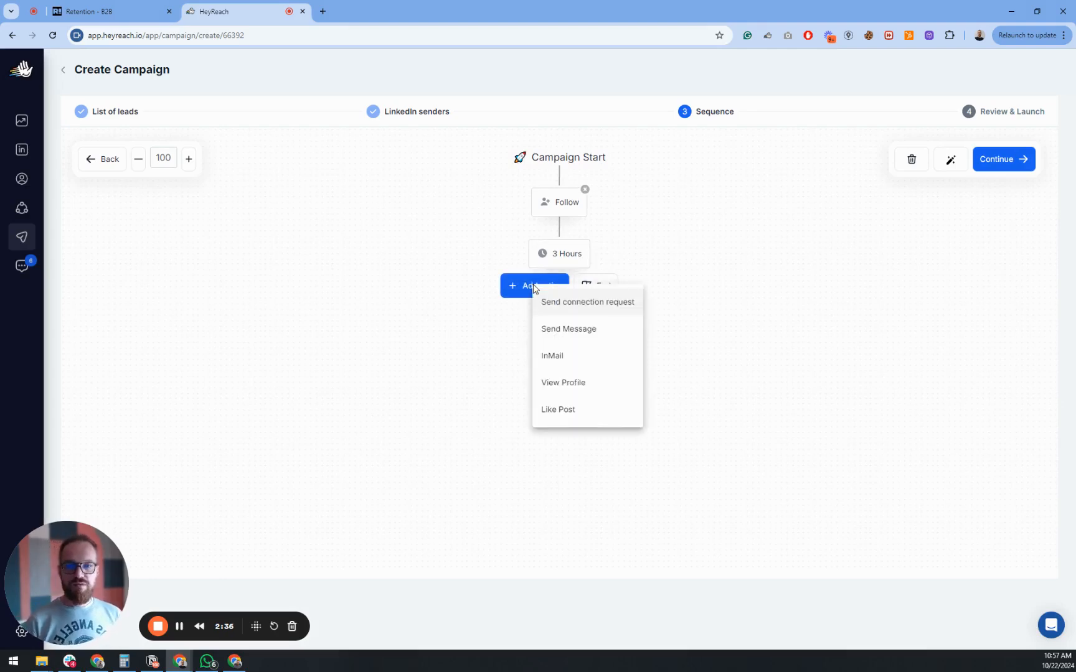
click(603, 304)
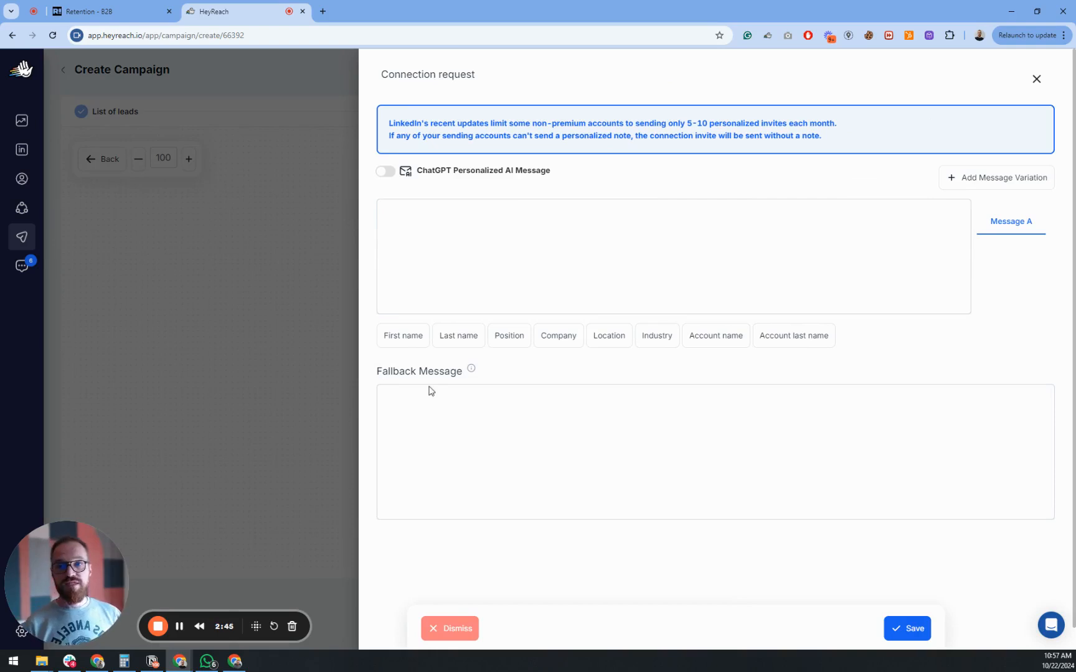
click(179, 627)
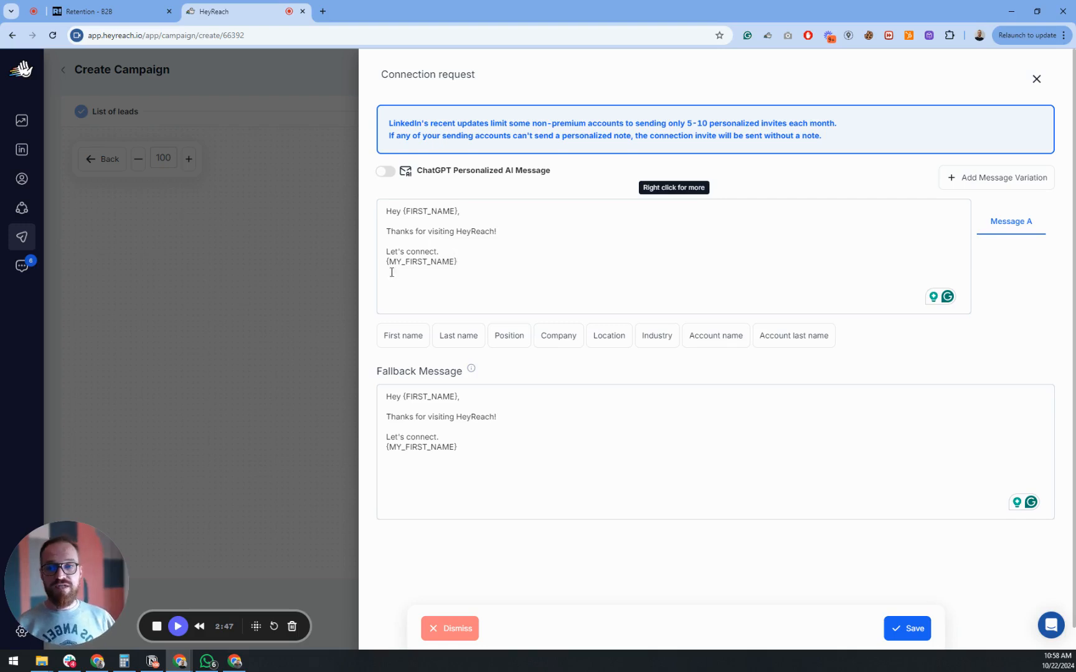
key(ctrl+a)
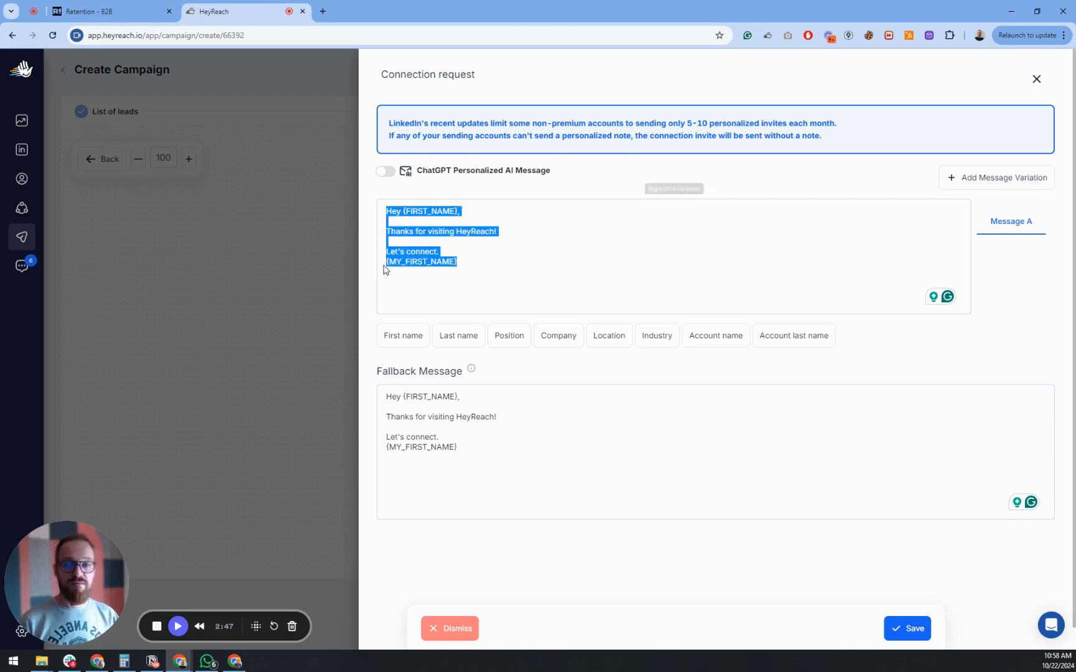
click(471, 262)
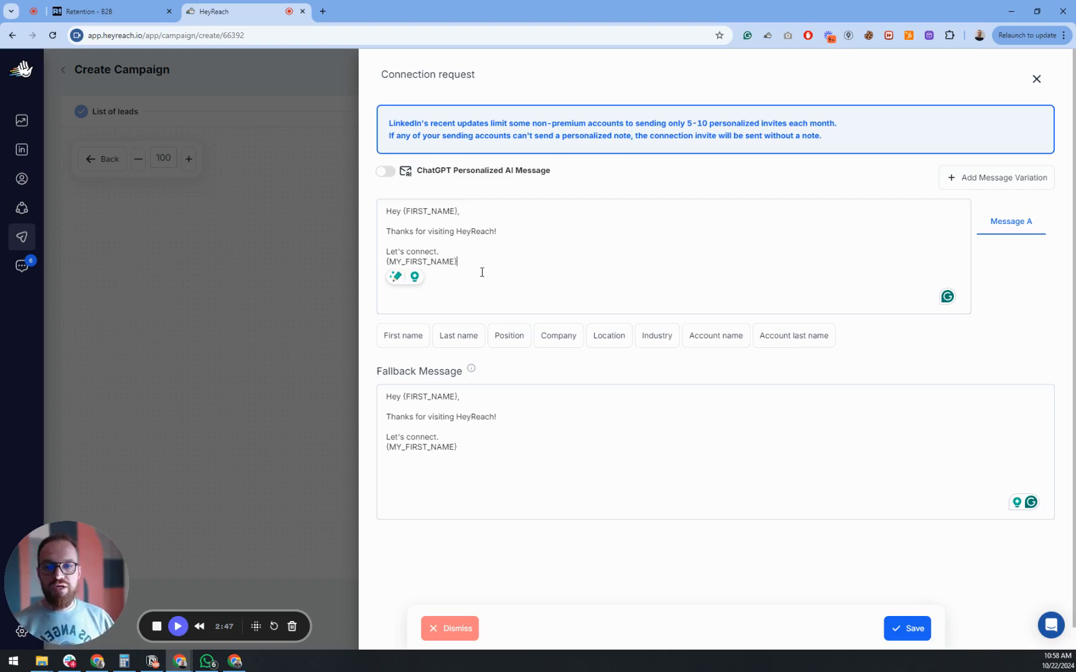
click(911, 630)
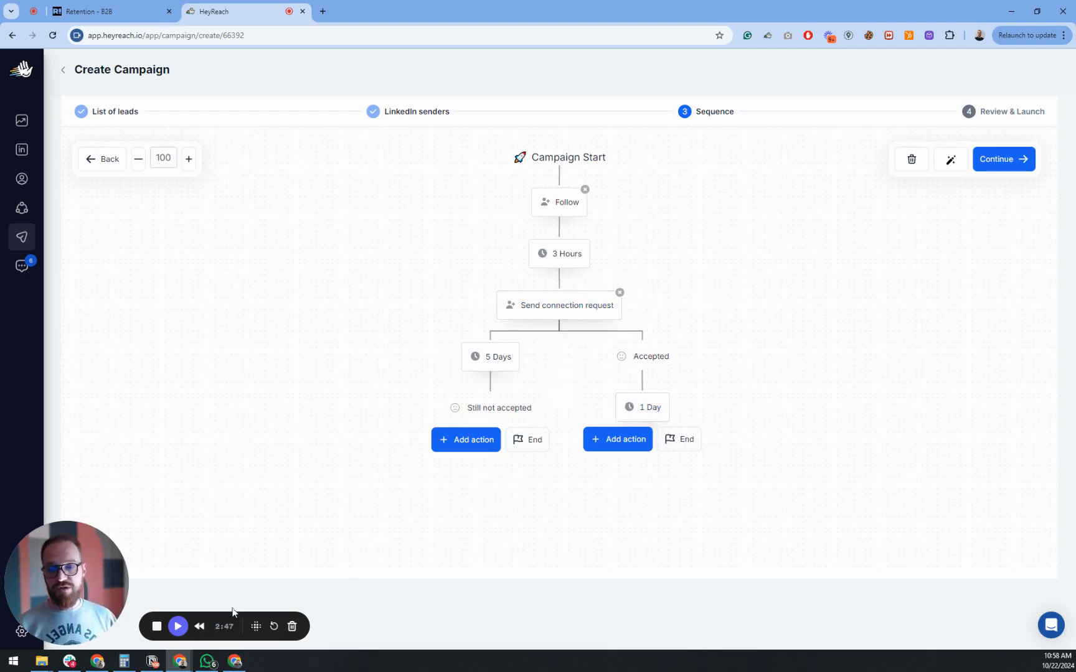
click(178, 626)
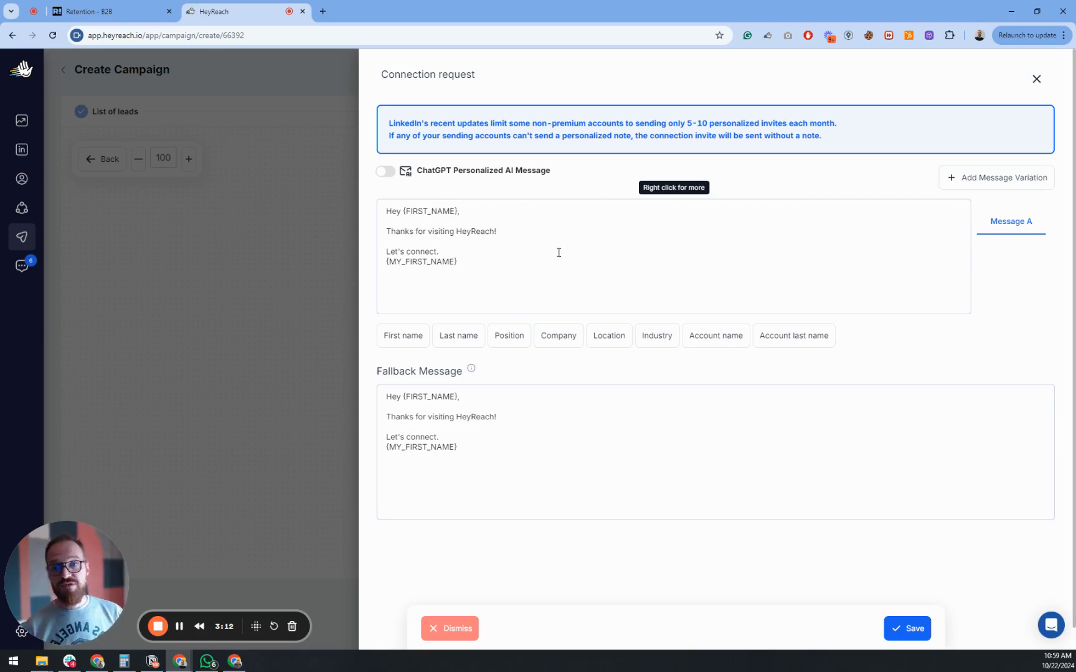
click(907, 628)
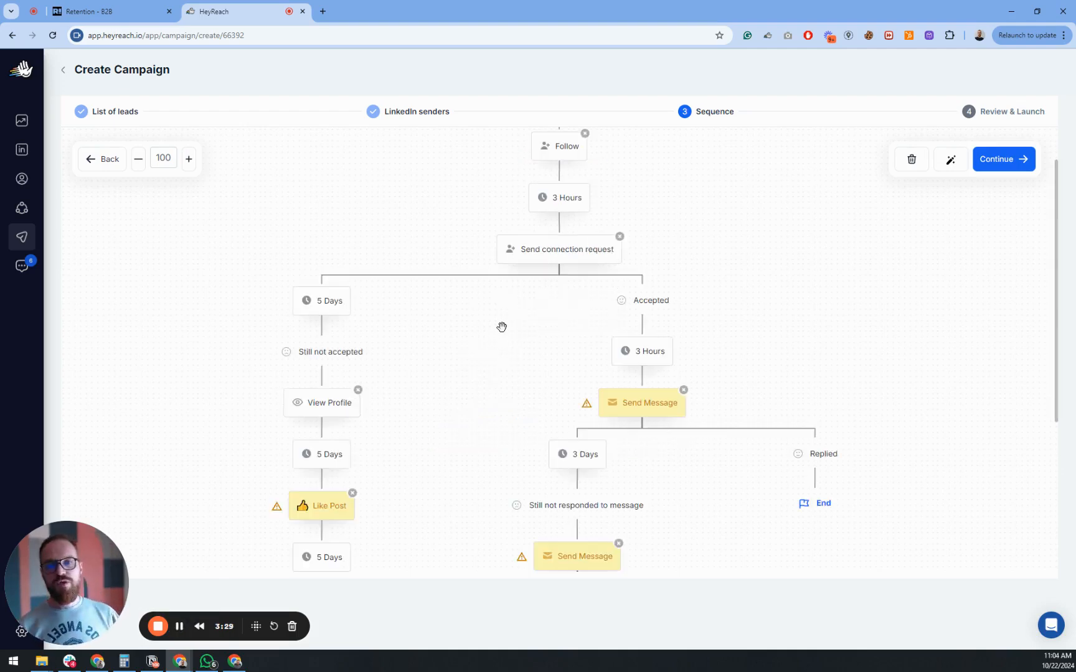
- Review the accepted and not-accepted branches of the sequence below the connection request
scroll(502, 327, down, 1)
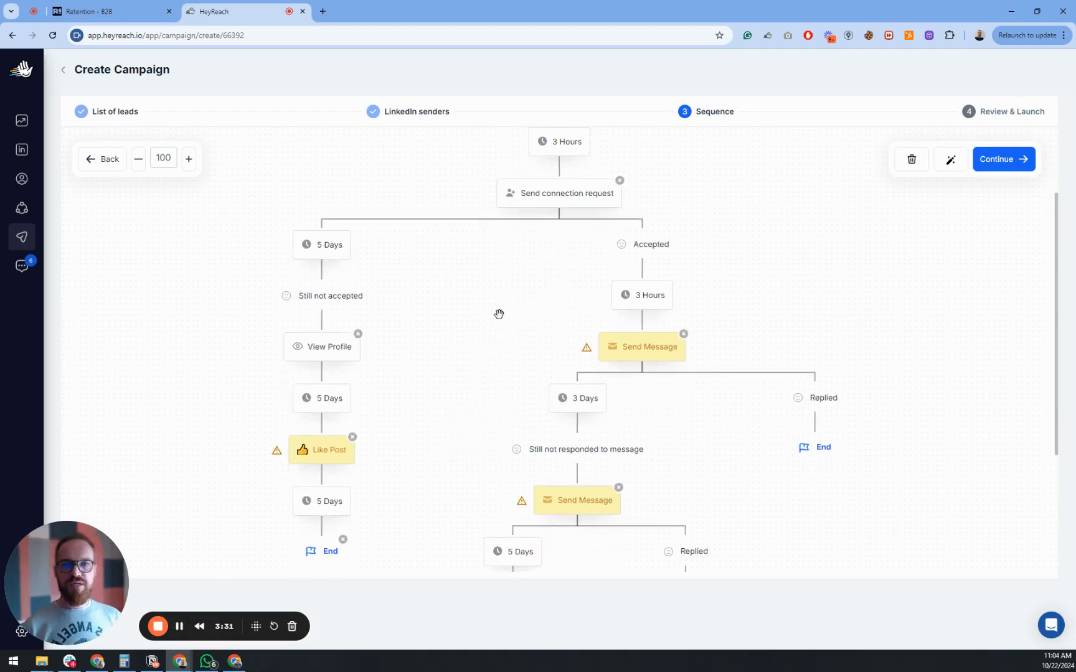
scroll(495, 319, up, 2)
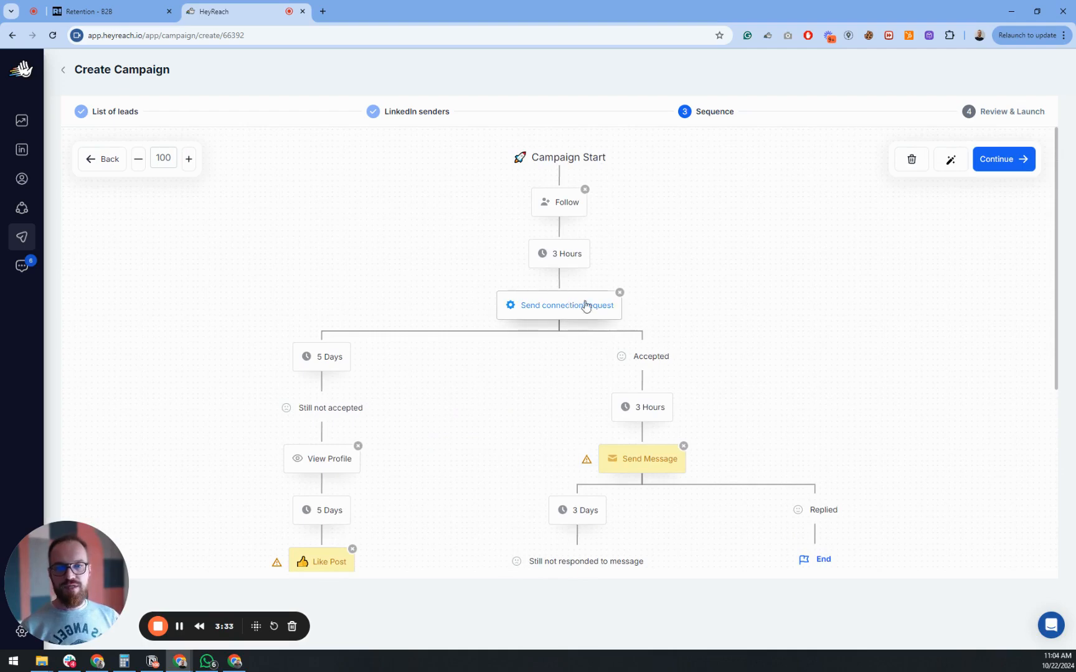
scroll(699, 286, down, 2)
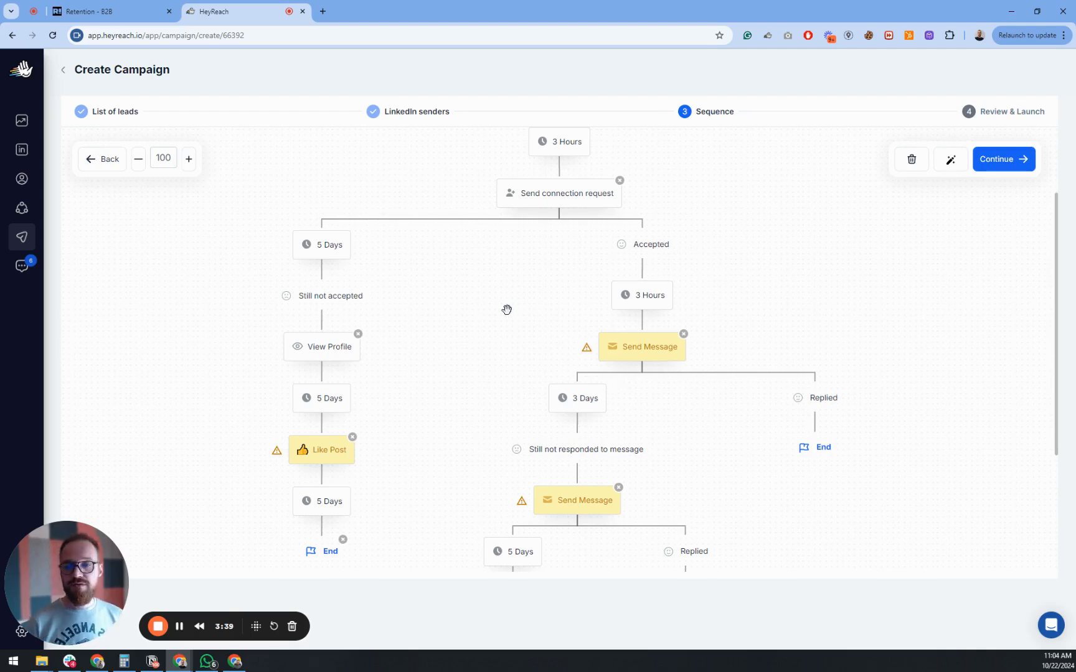
scroll(501, 261, down, 1)
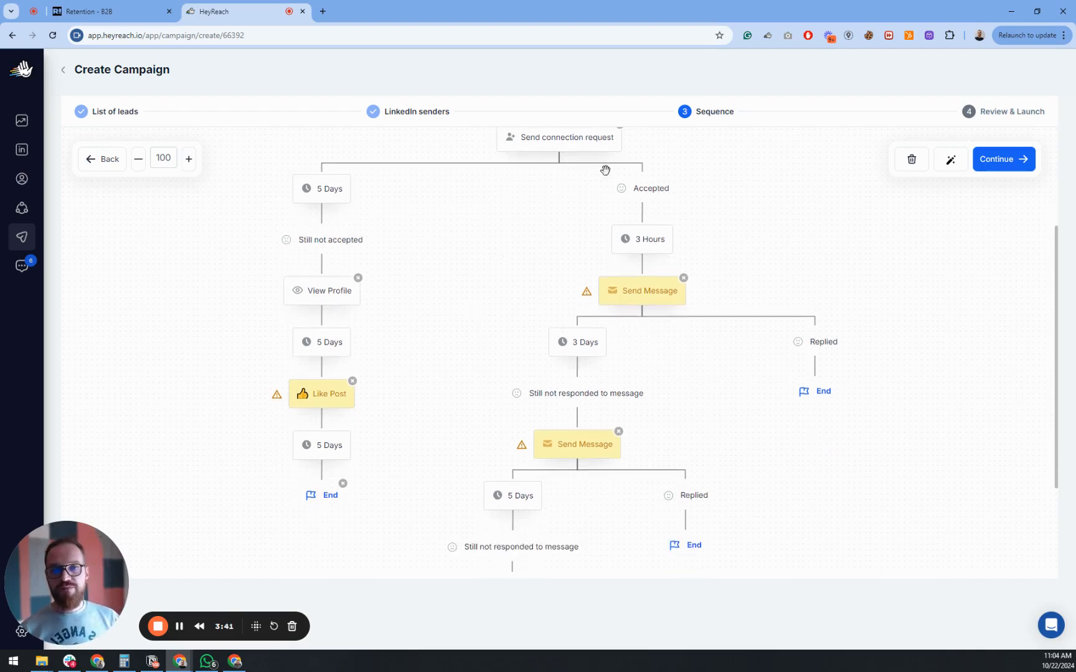
- Review the connection request's message and fallback in the sequence, and save them as they are
scroll(548, 196, up, 1)
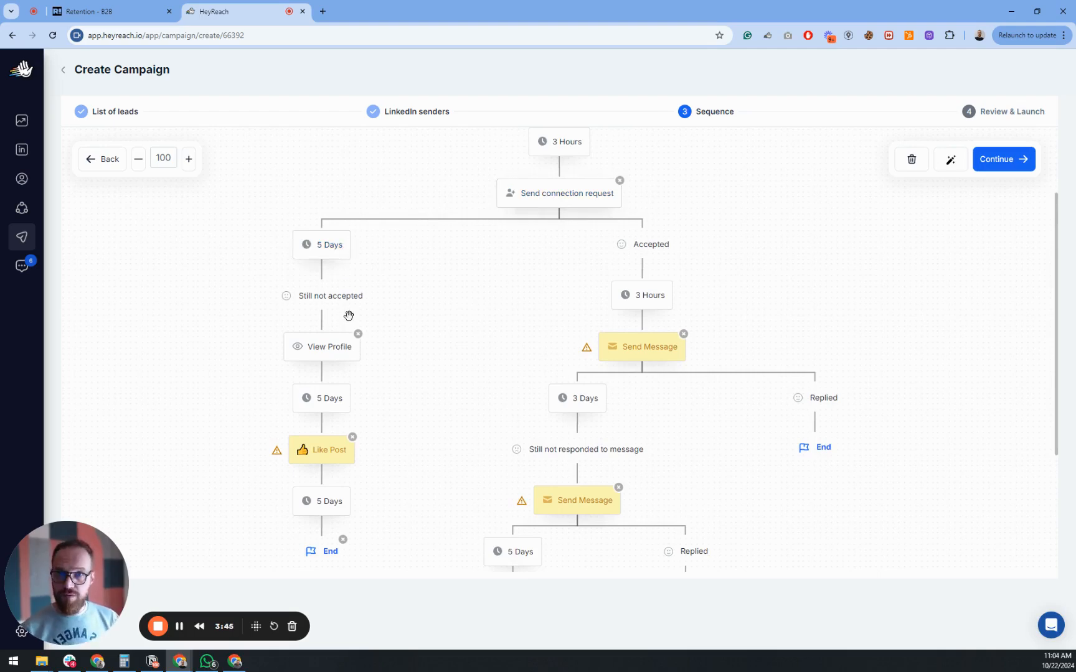
scroll(404, 347, down, 1)
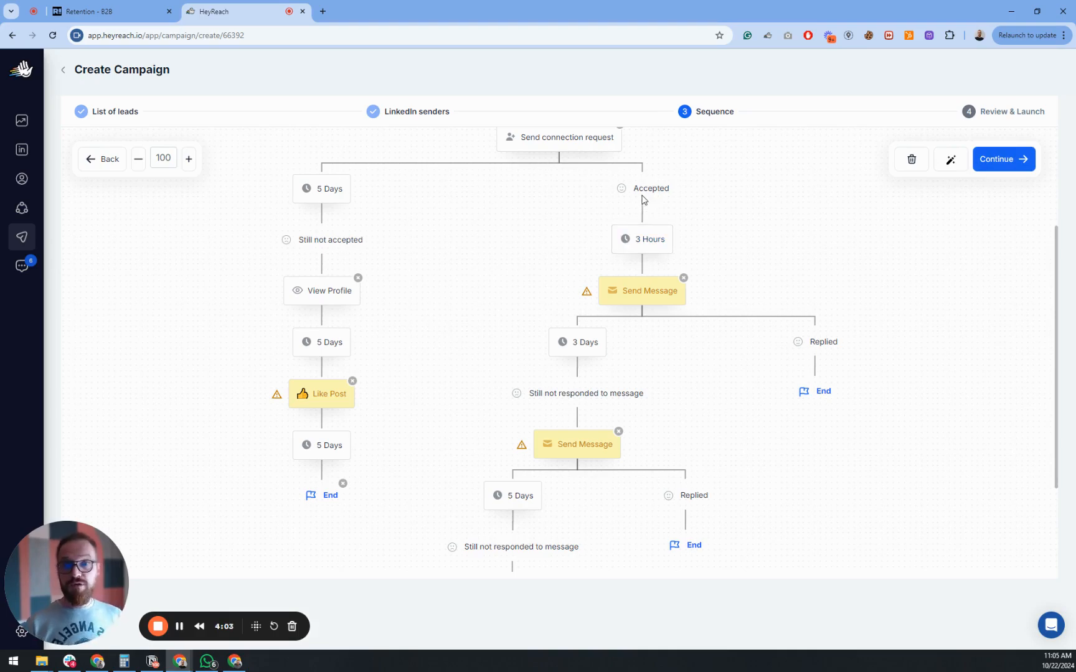
scroll(592, 165, up, 1)
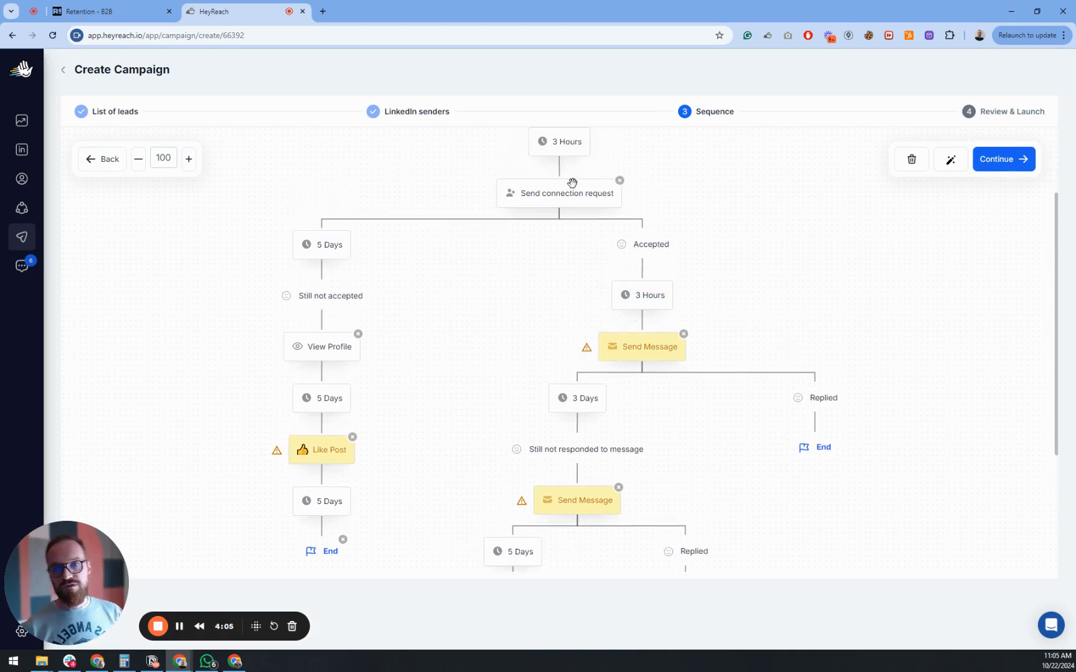
click(571, 198)
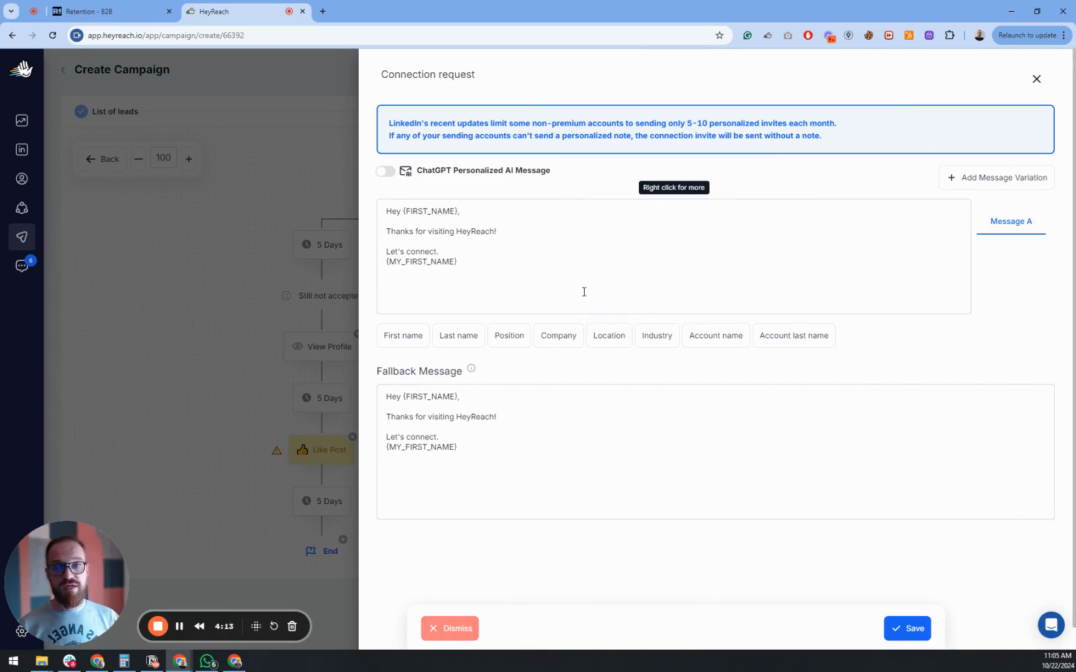
click(909, 630)
- Review the first message and its fallback in the accepted branch, and save them as they are
scroll(645, 215, down, 2)
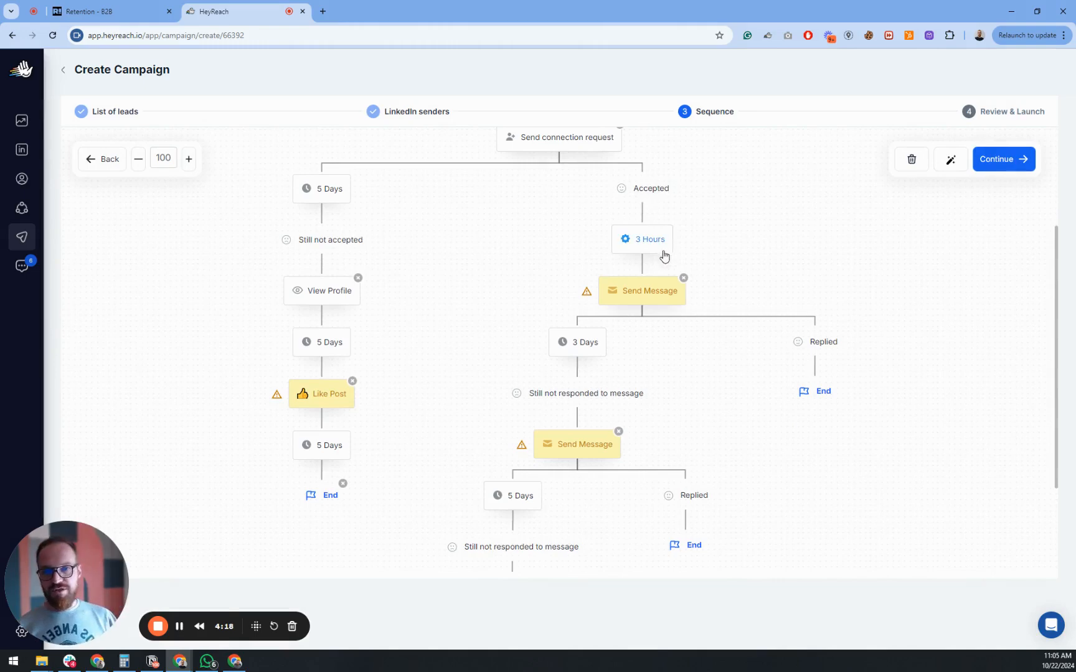
click(655, 294)
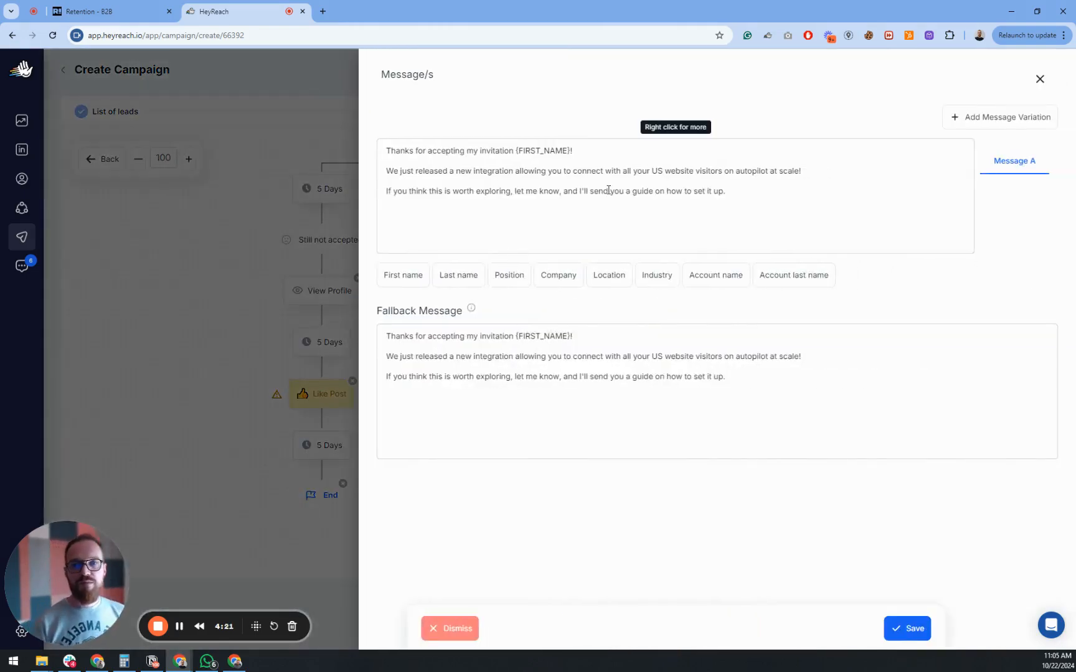
click(757, 199)
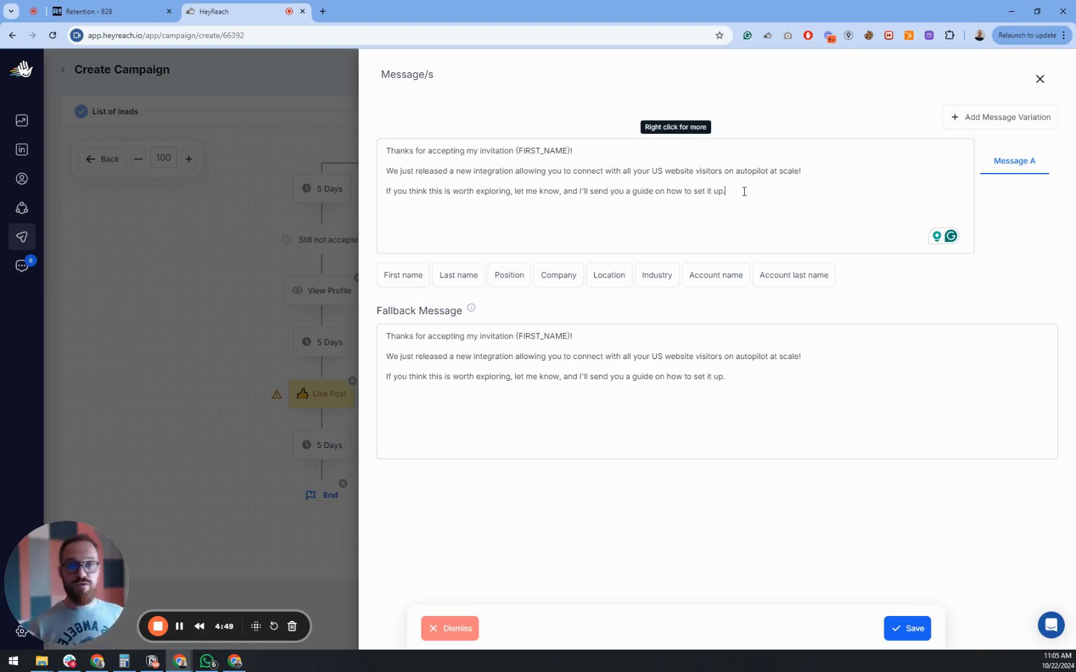
click(913, 624)
- Review the follow-up message for leads who have not responded after 3 days, and save it as it is
scroll(670, 296, down, 1)
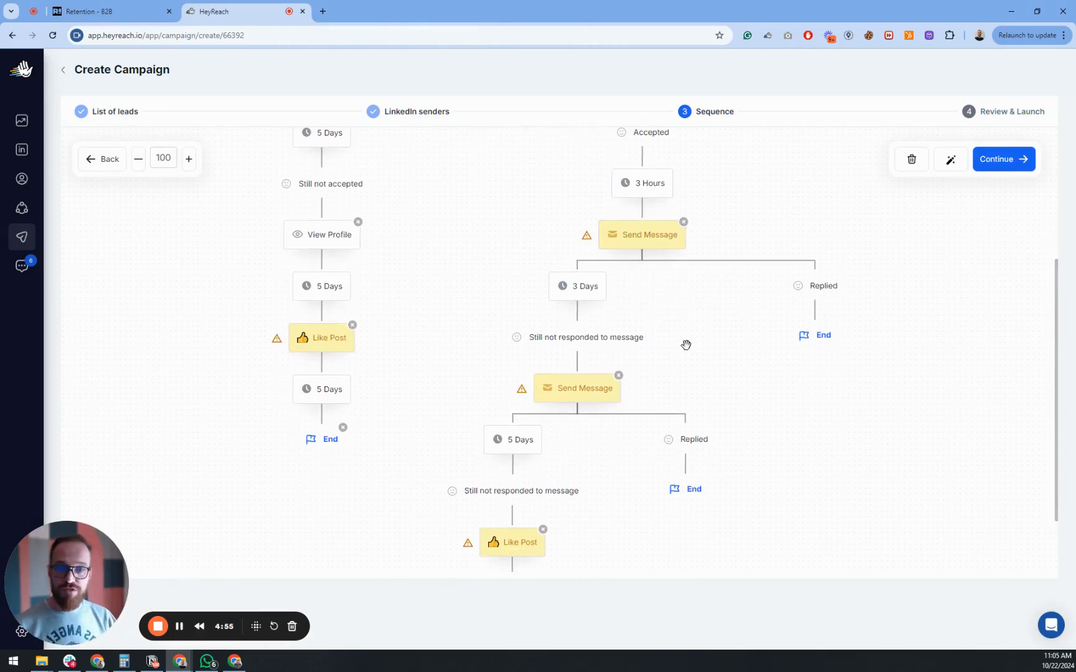
click(581, 390)
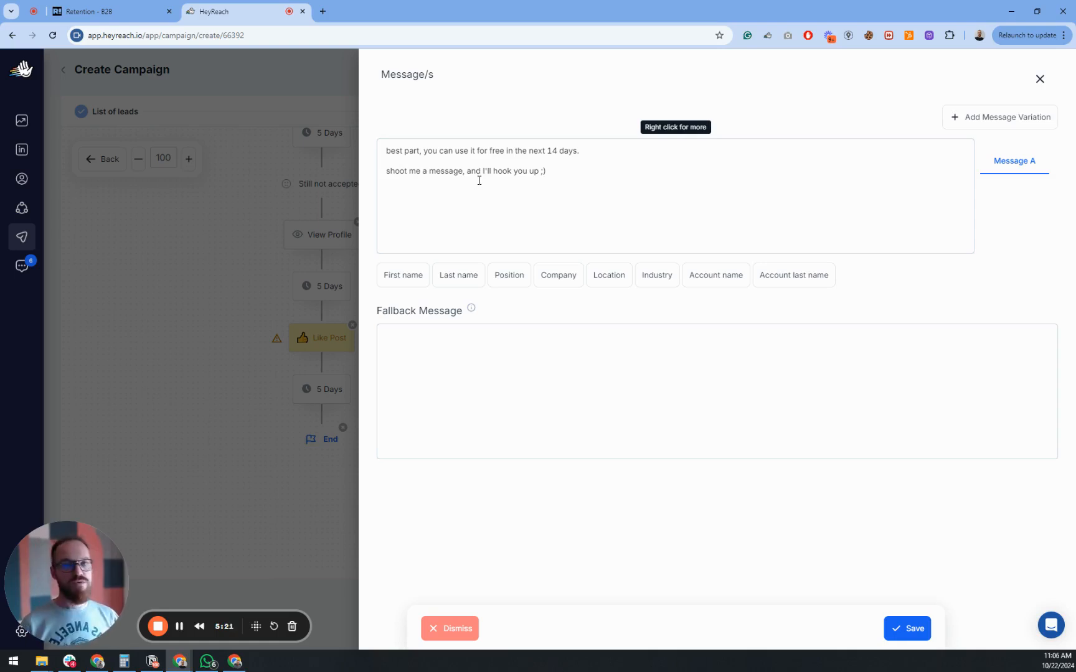
click(912, 627)
- Continue to the review stage, accept the repeated actions in the sequence and launch the RB2B vistors campaign
scroll(685, 411, down, 2)
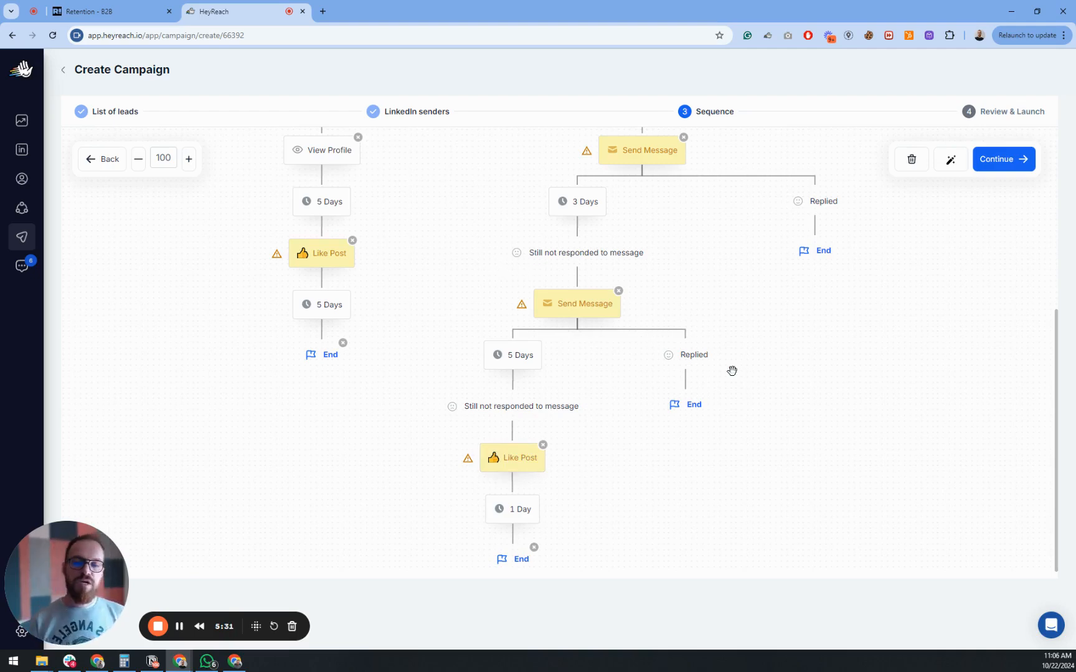
click(1008, 158)
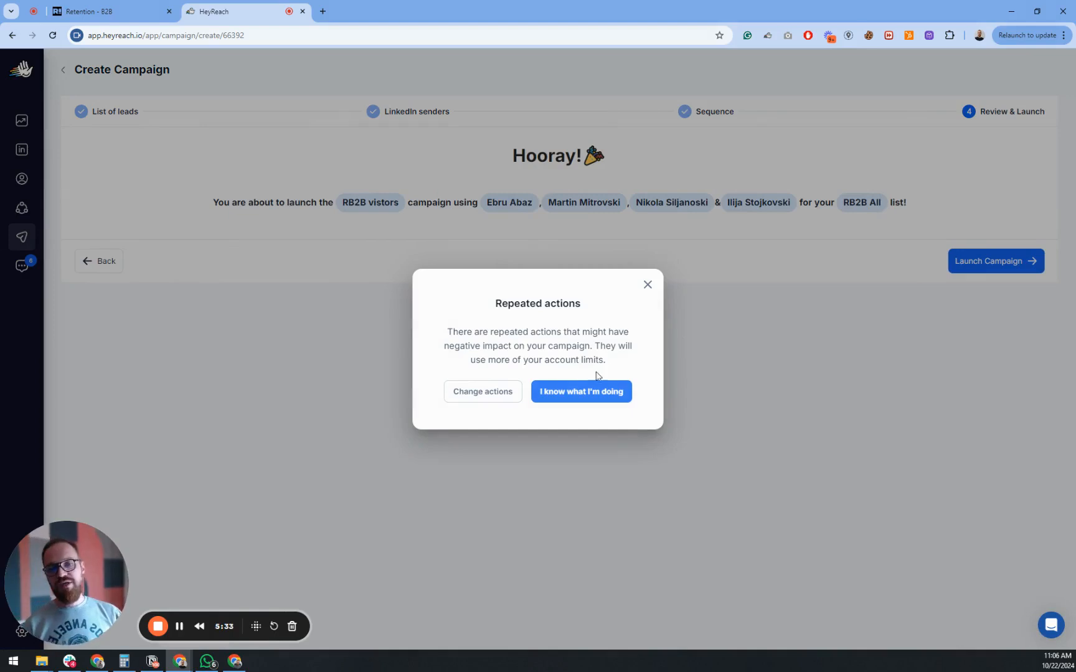
click(582, 397)
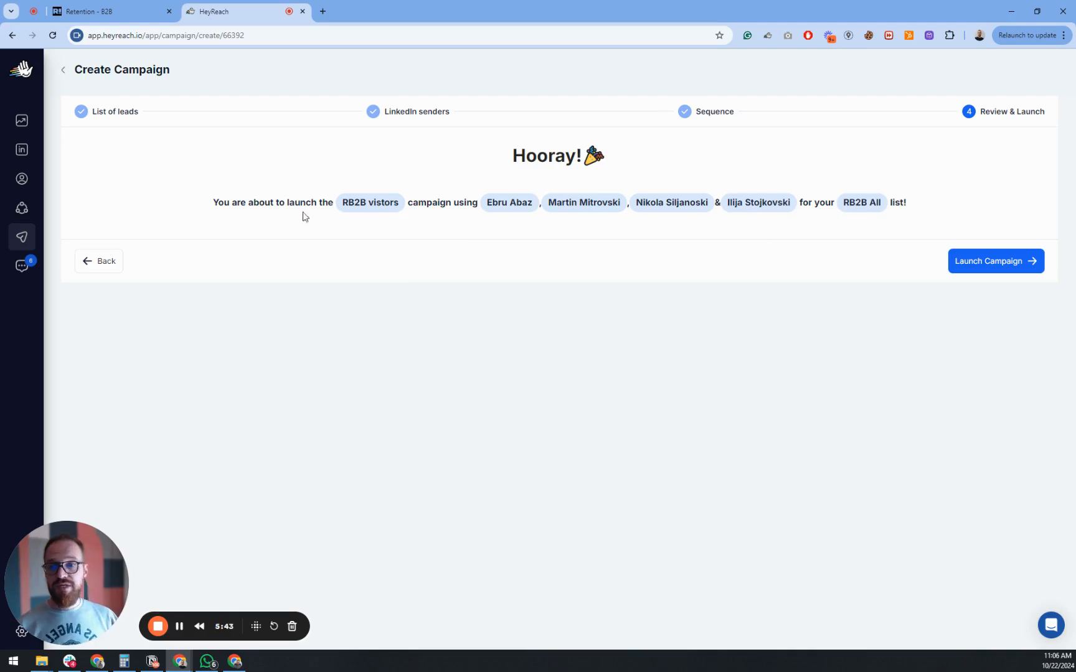
click(986, 260)
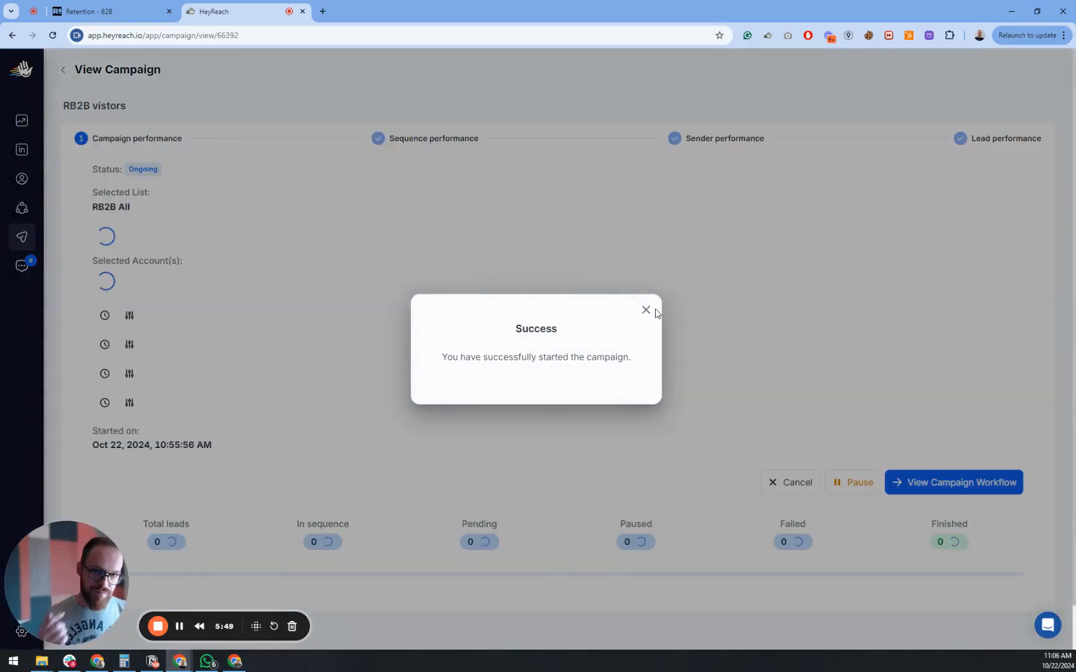
click(646, 310)
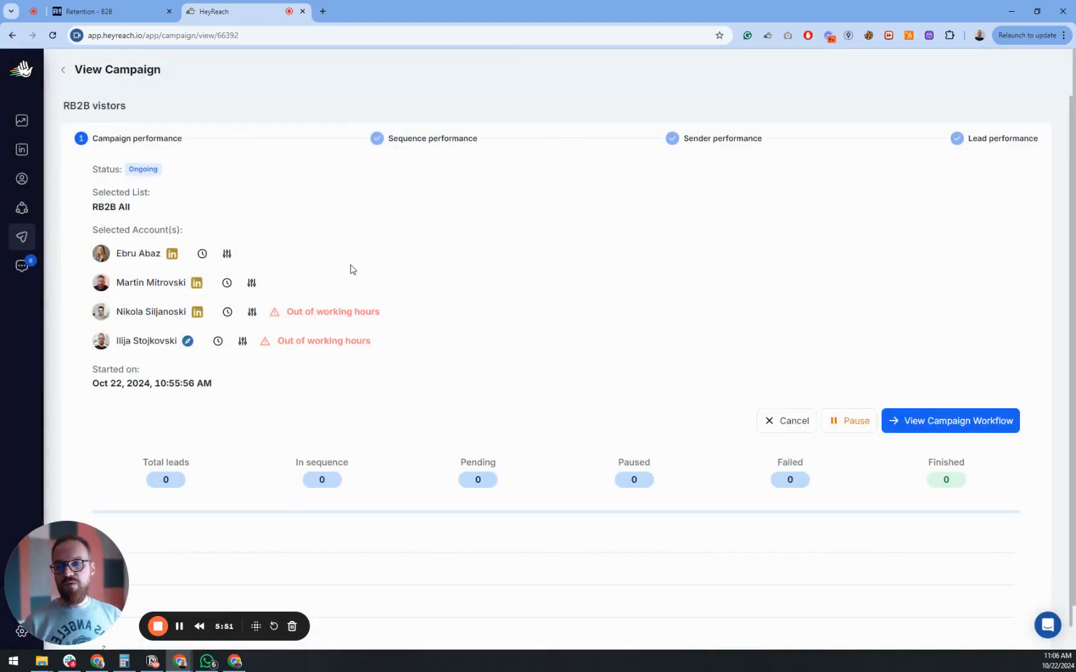
- Open the RB2B connection settings among the account's integrations
scroll(355, 274, down, 1)
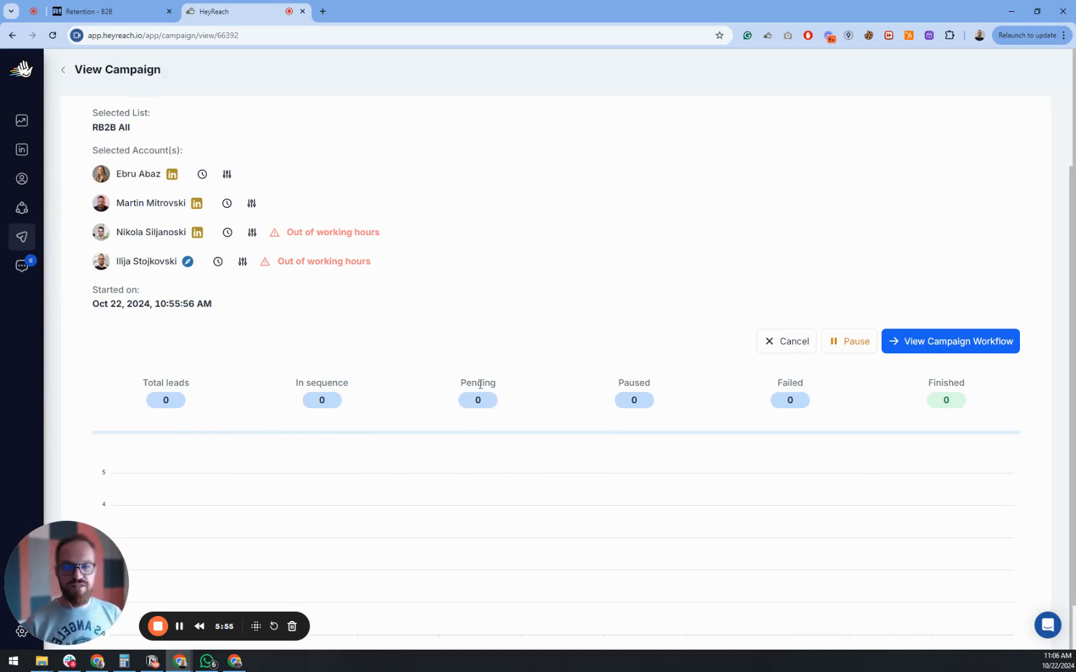
drag(58, 572, 202, 568)
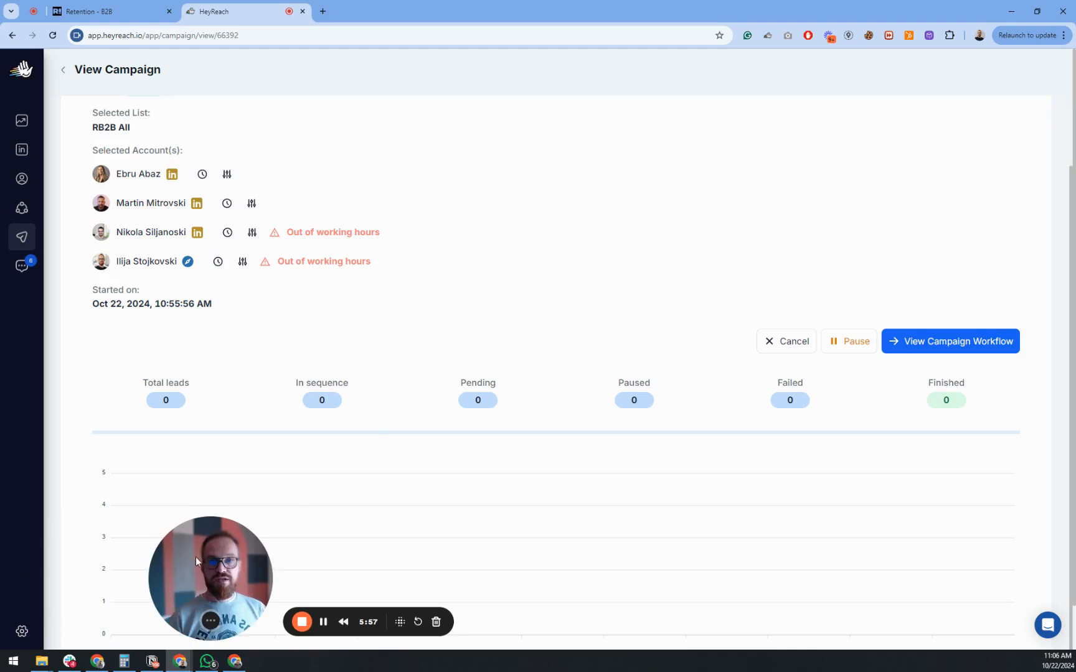
click(22, 630)
click(70, 525)
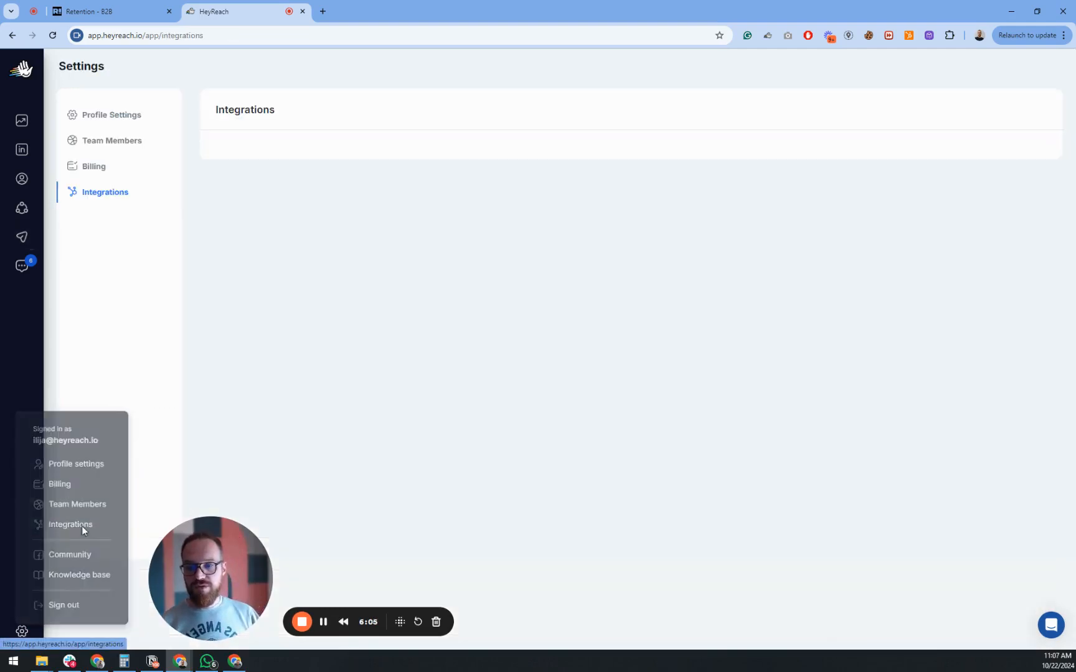
drag(198, 564, 96, 547)
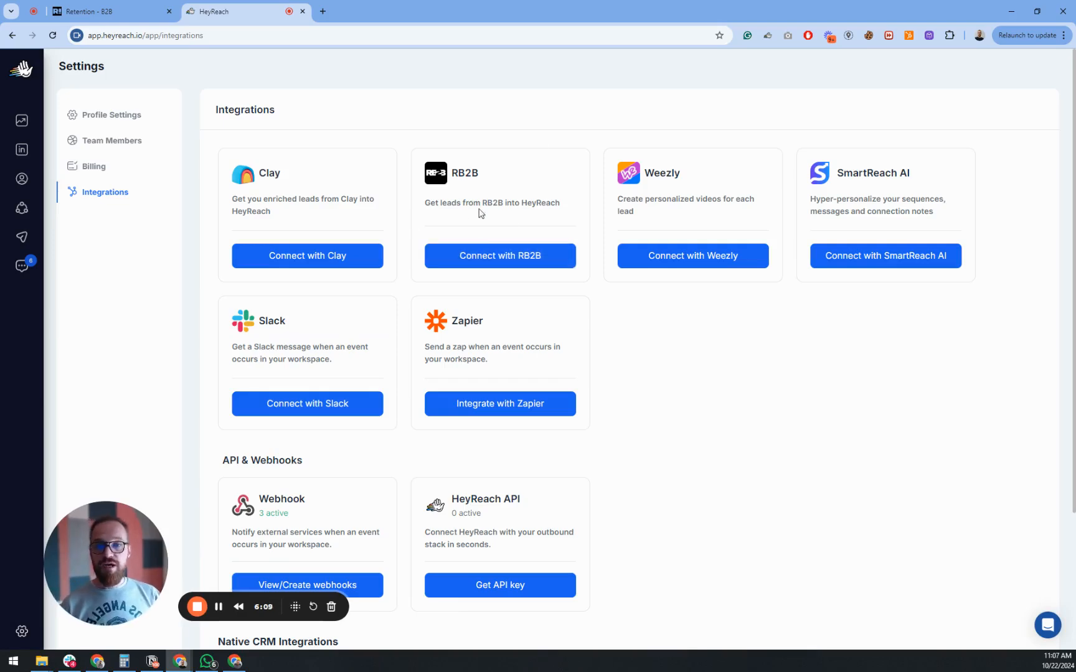
click(513, 260)
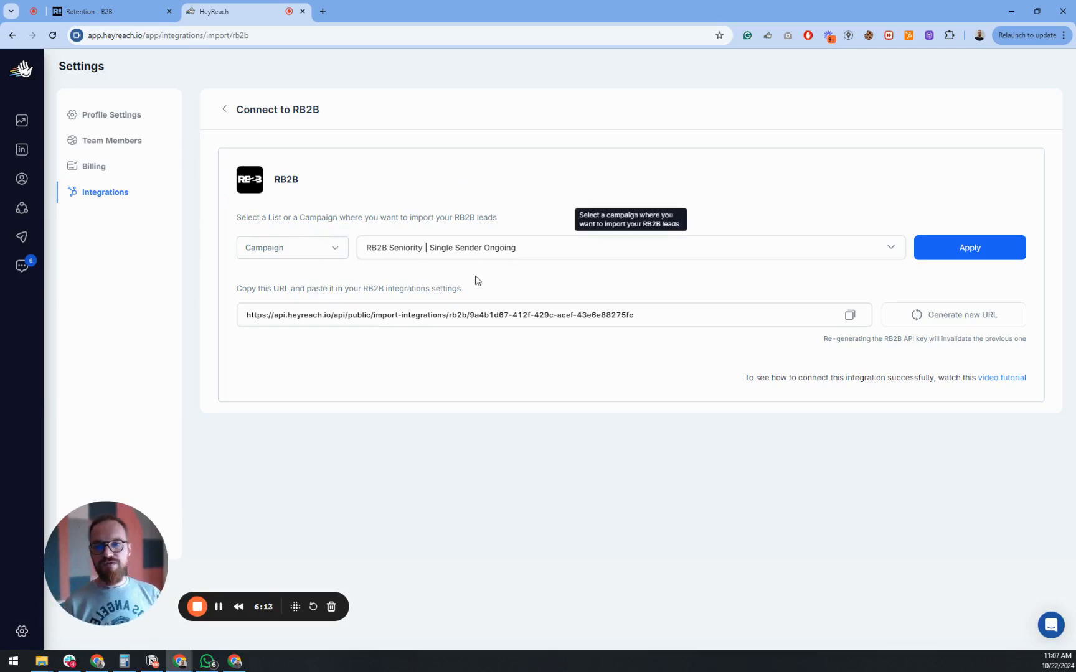
- Set the RB2B lead import target to the campaign "RB2B vistors" and apply the change
click(516, 323)
key(ctrl+a)
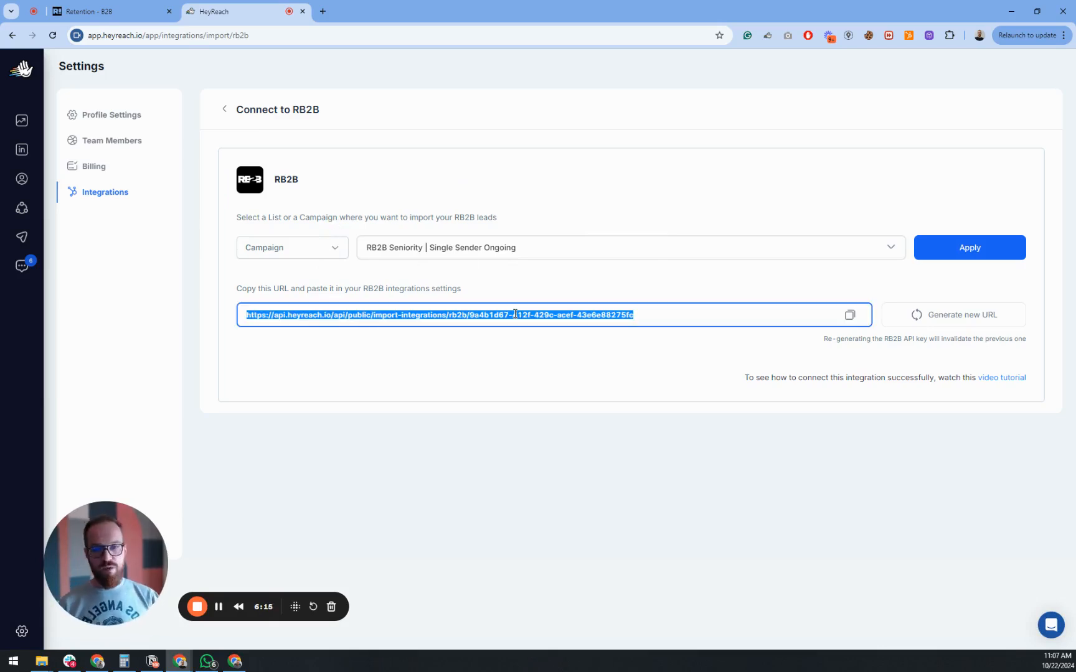
click(567, 249)
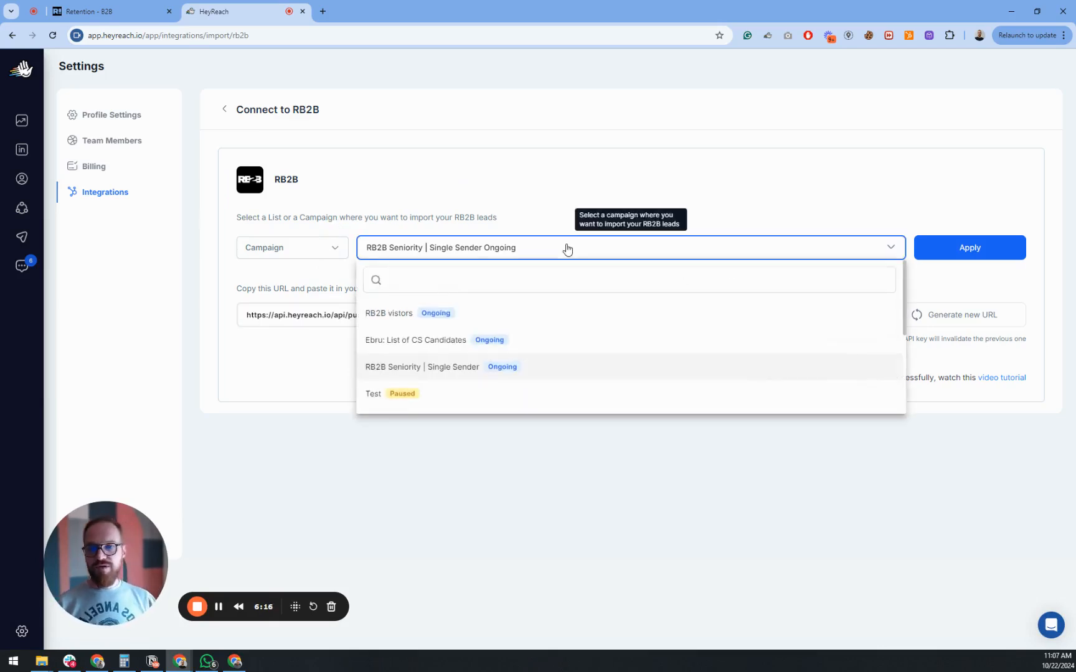
click(552, 200)
click(296, 251)
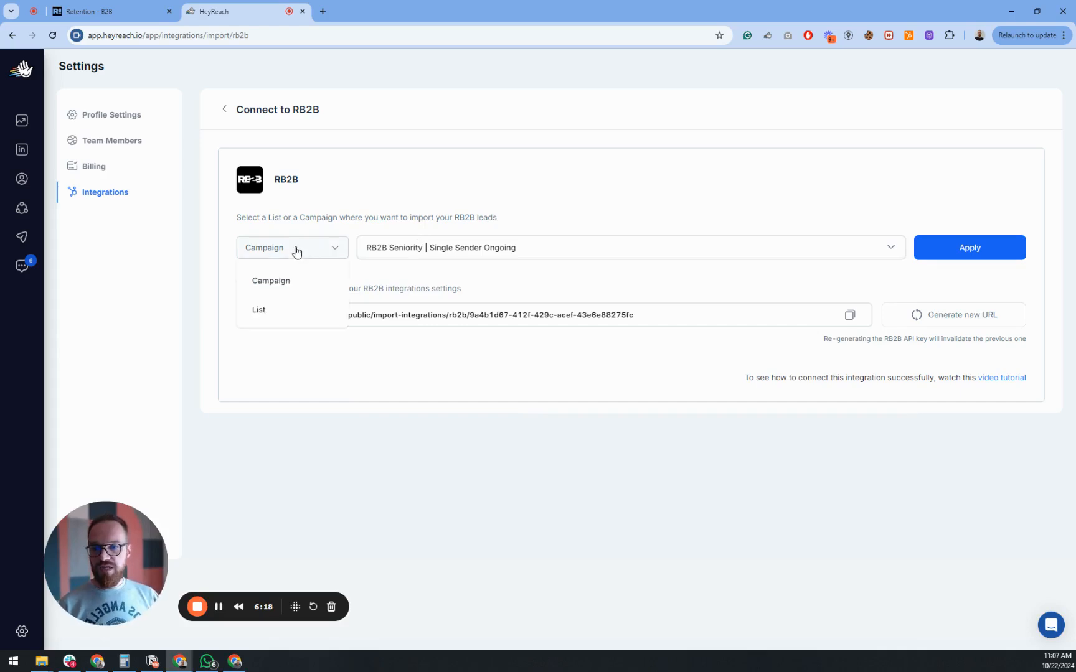
click(303, 284)
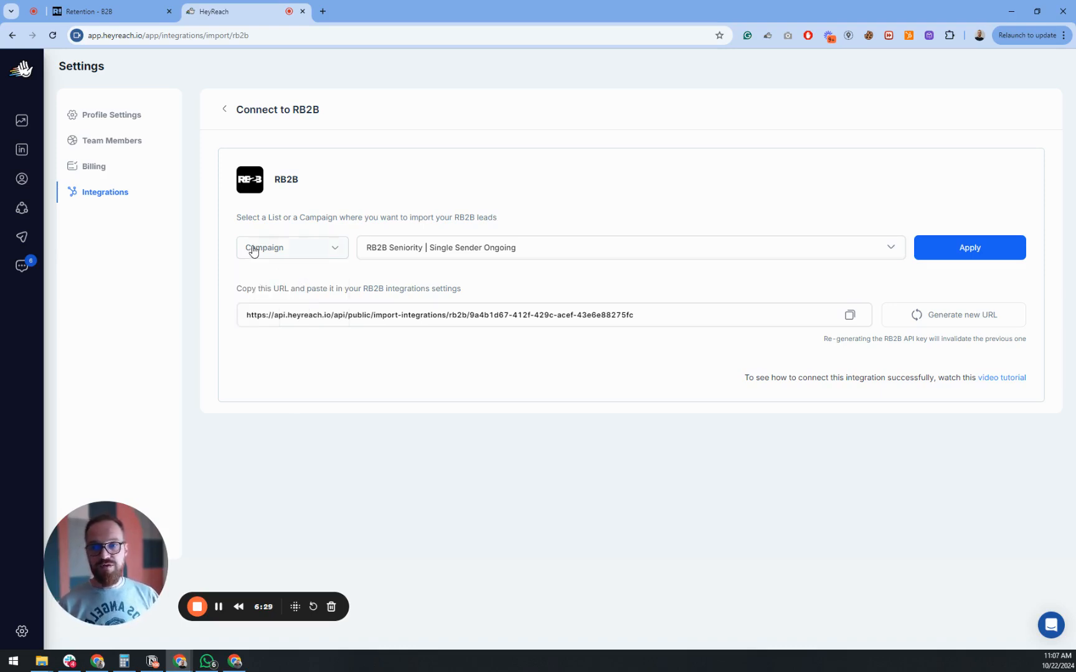
click(424, 256)
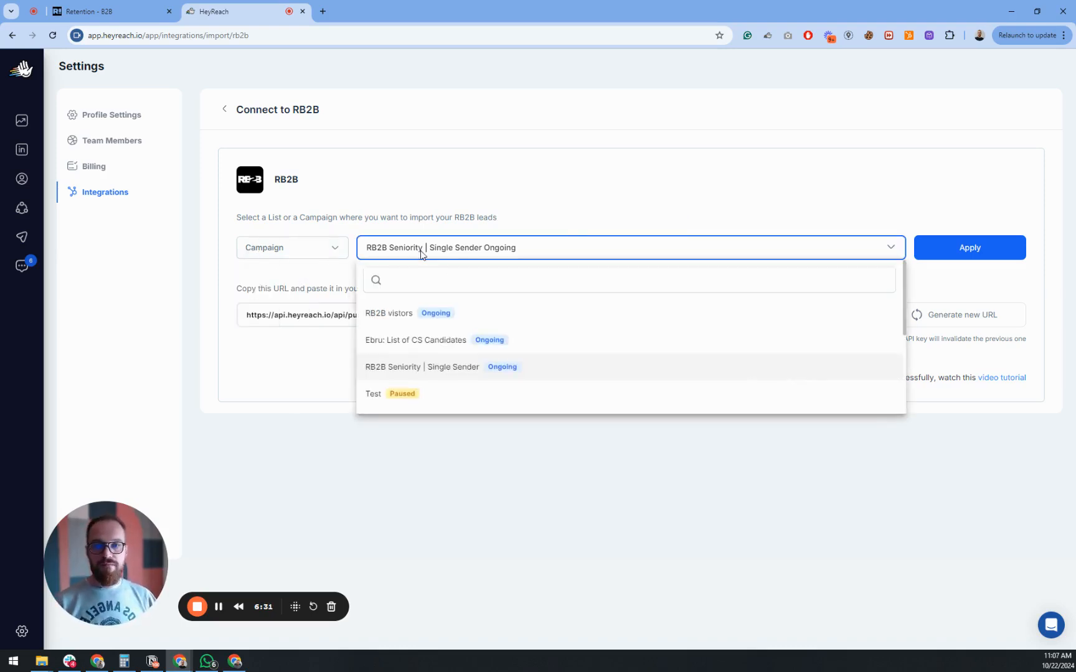
click(392, 313)
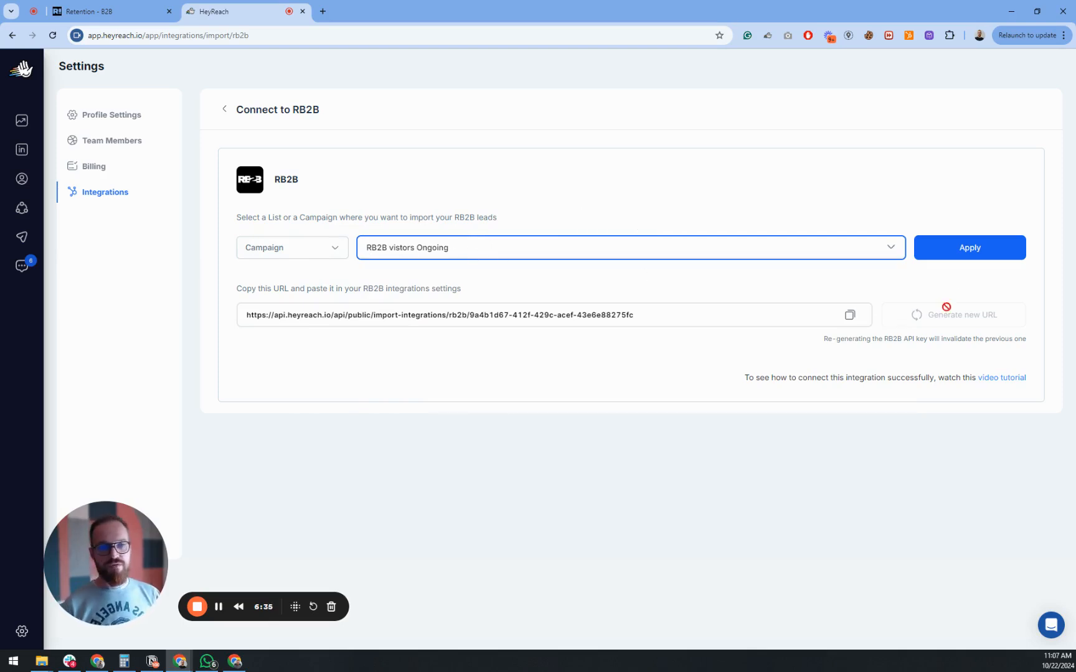
click(962, 252)
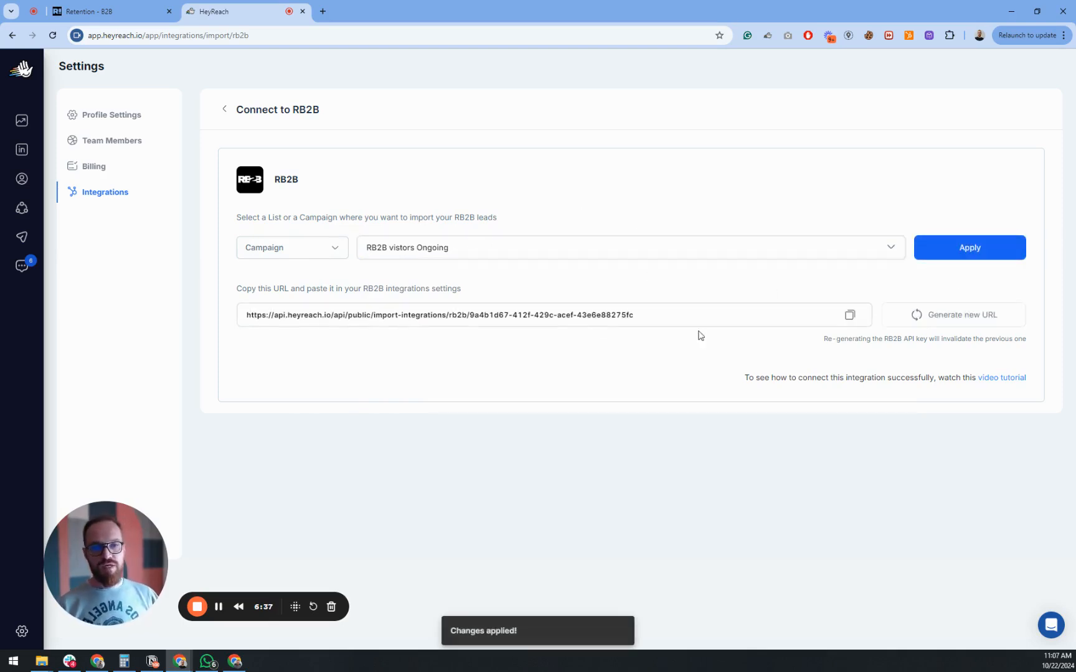
- Generate a new RB2B import URL, confirming the API key replacement, and copy the URL
click(962, 322)
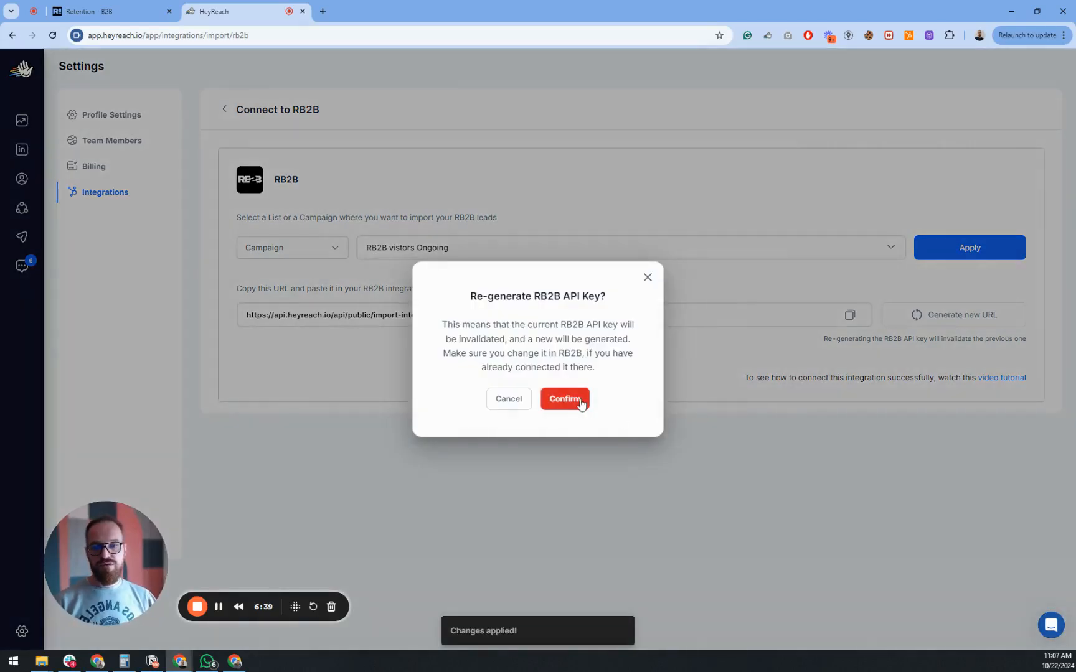
click(581, 401)
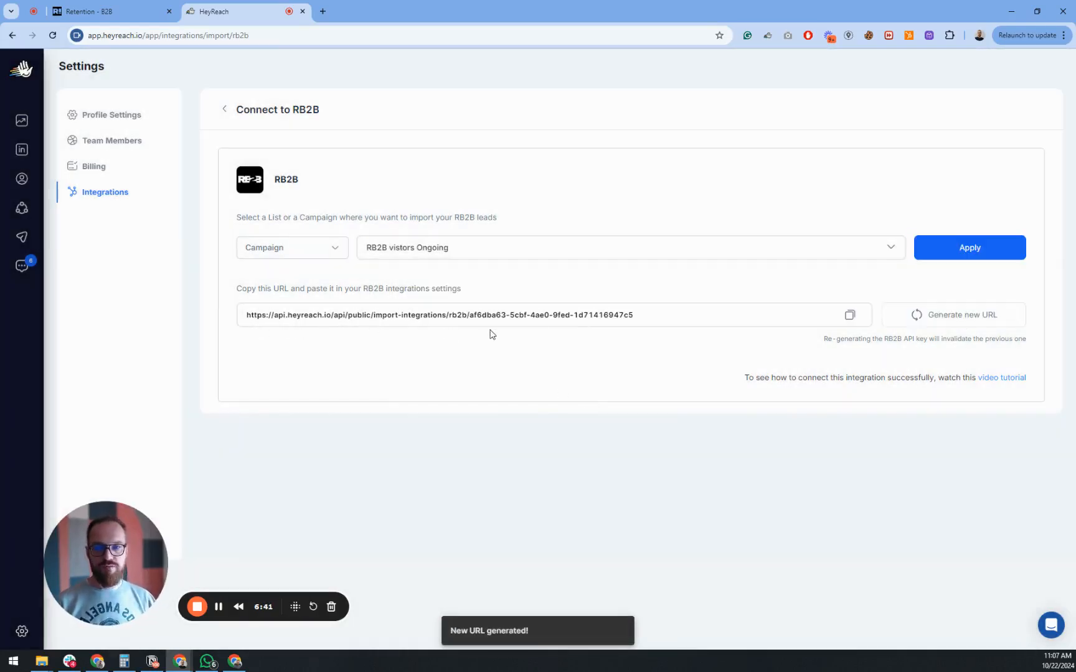
click(851, 317)
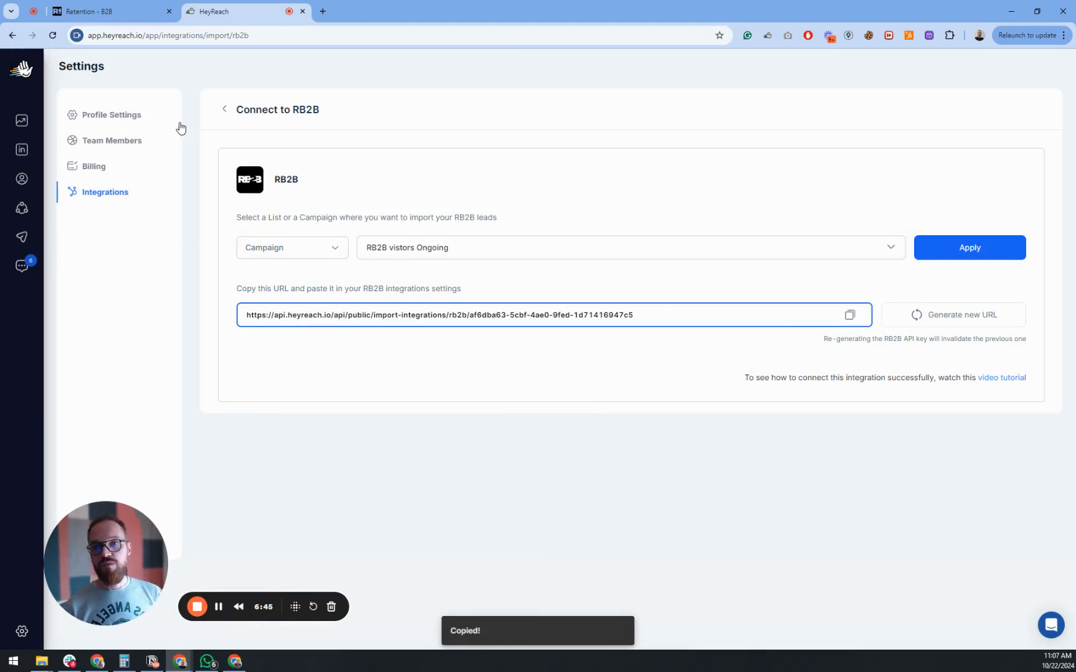
- Switch to RB2B, open the Webhook integration setup and paste the copied HeyReach import URL with its API key as the Webhook URL
click(117, 14)
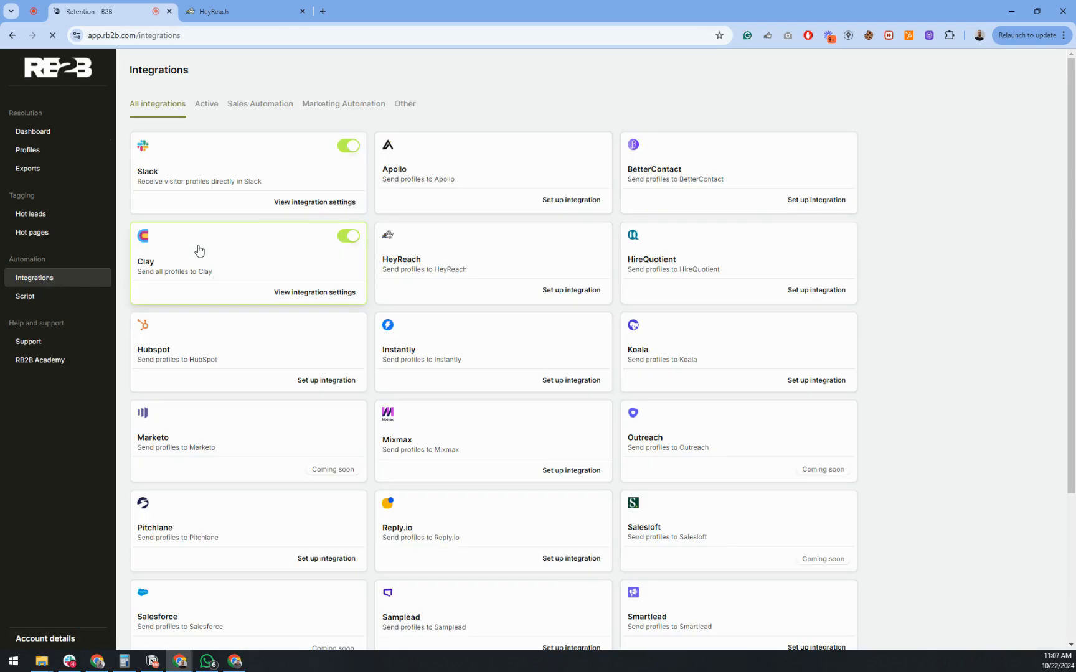
scroll(454, 278, down, 3)
scroll(453, 279, down, 1)
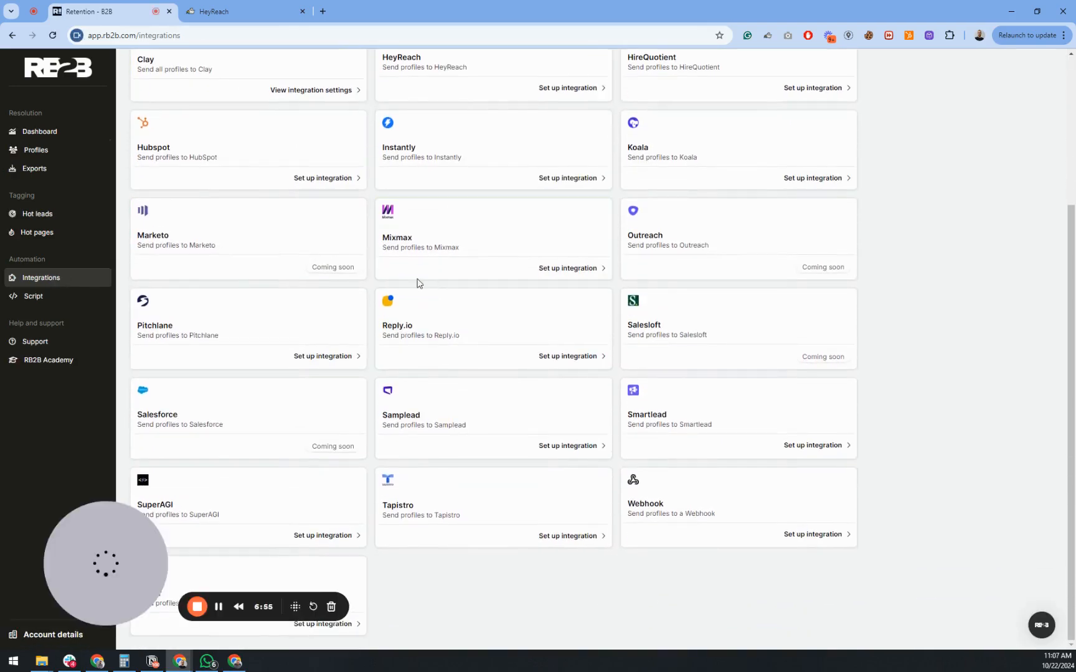
click(812, 536)
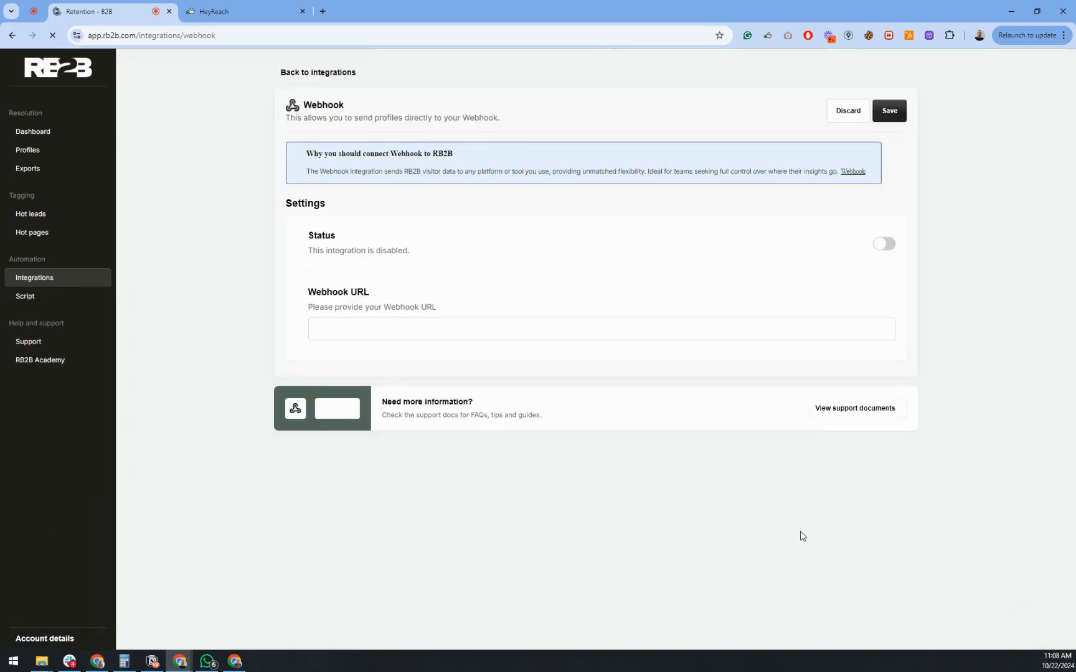
click(365, 324)
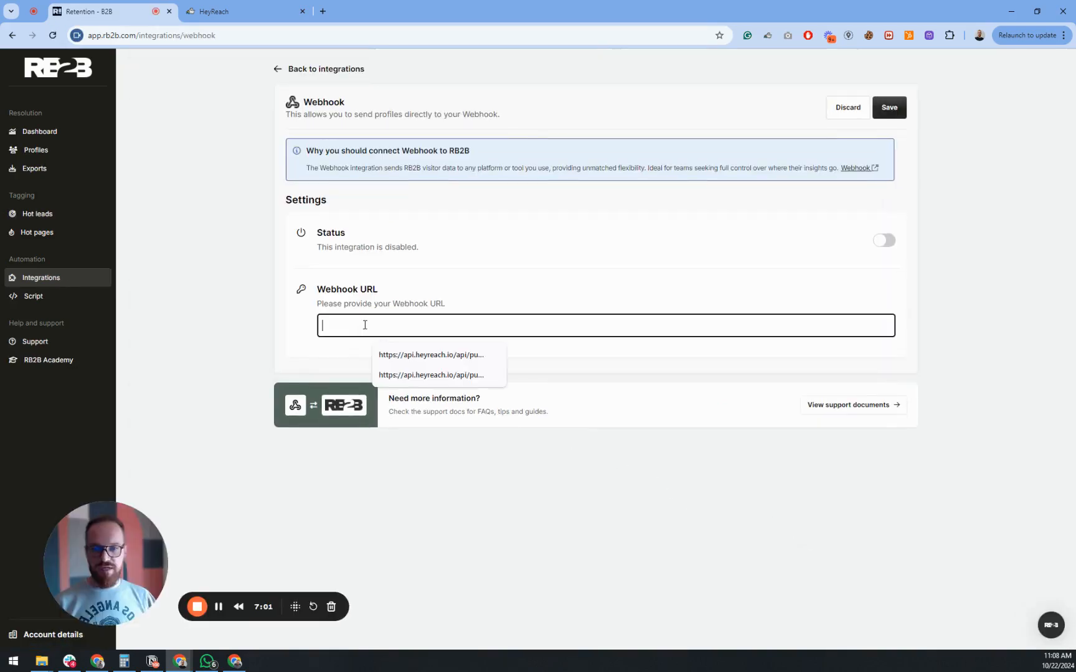
key(ctrl+v)
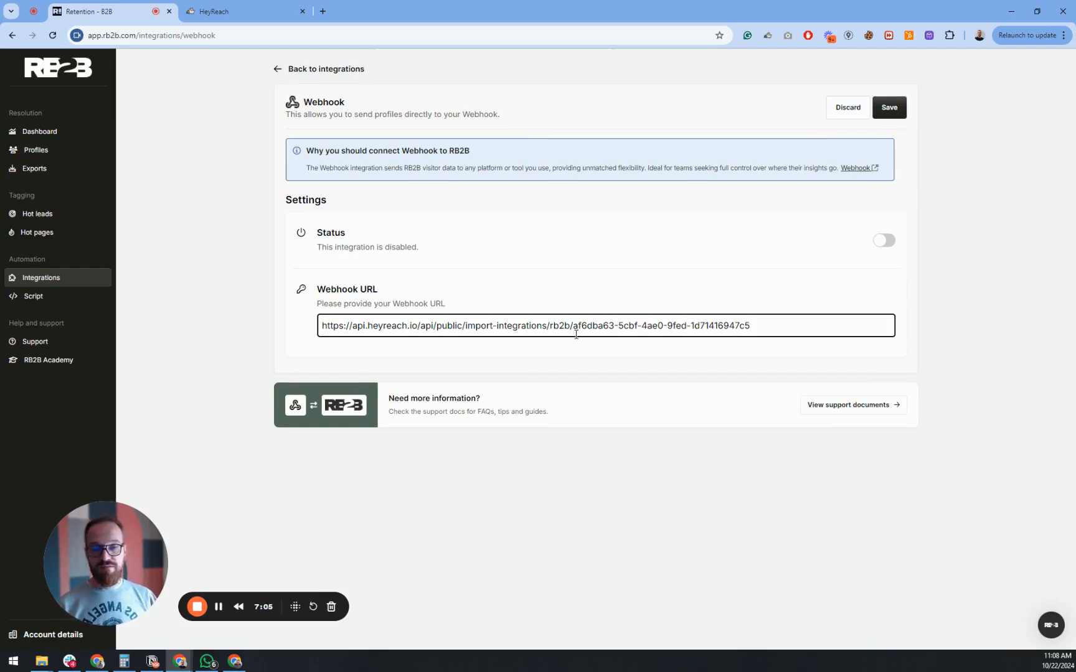
click(233, 5)
click(119, 5)
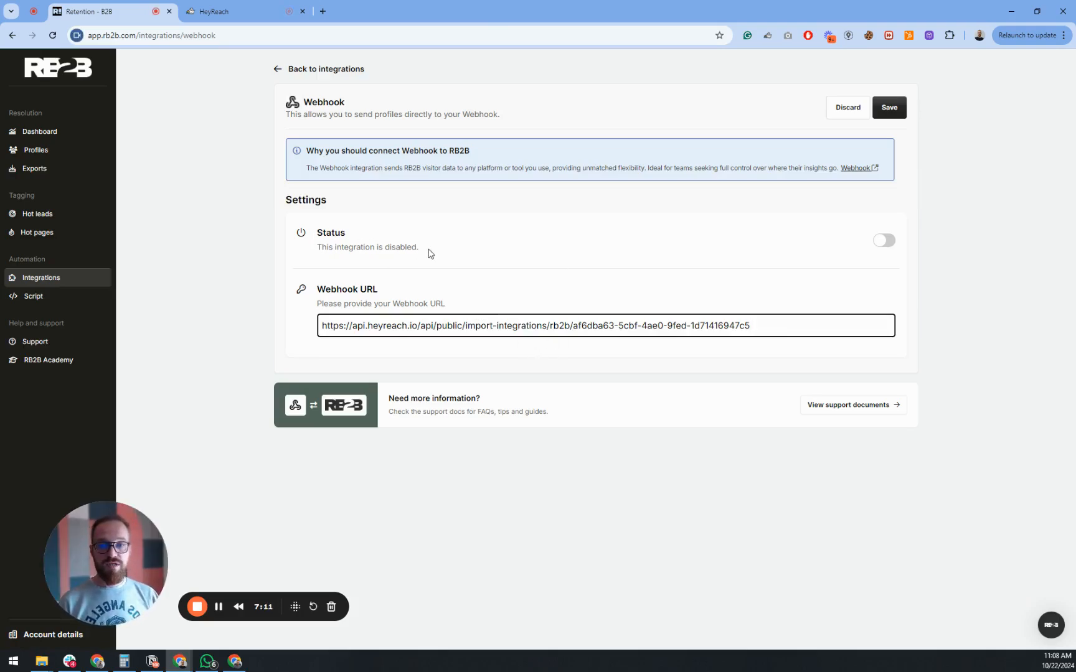
- Enable the Webhook integration in RB2B and send a test event to the webhook account
click(885, 244)
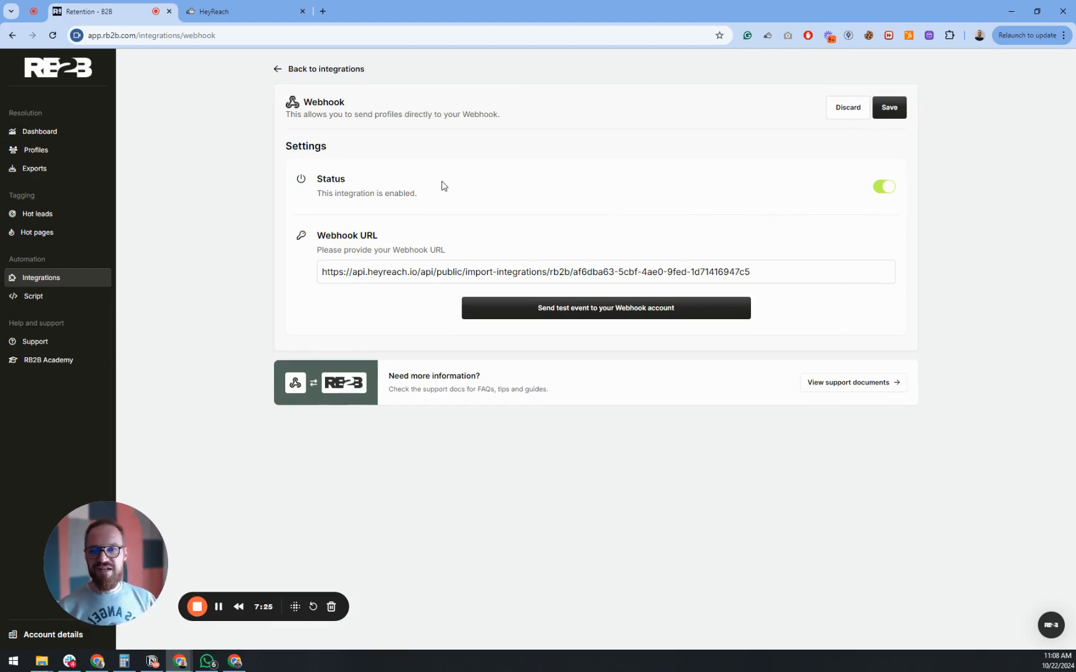
click(607, 312)
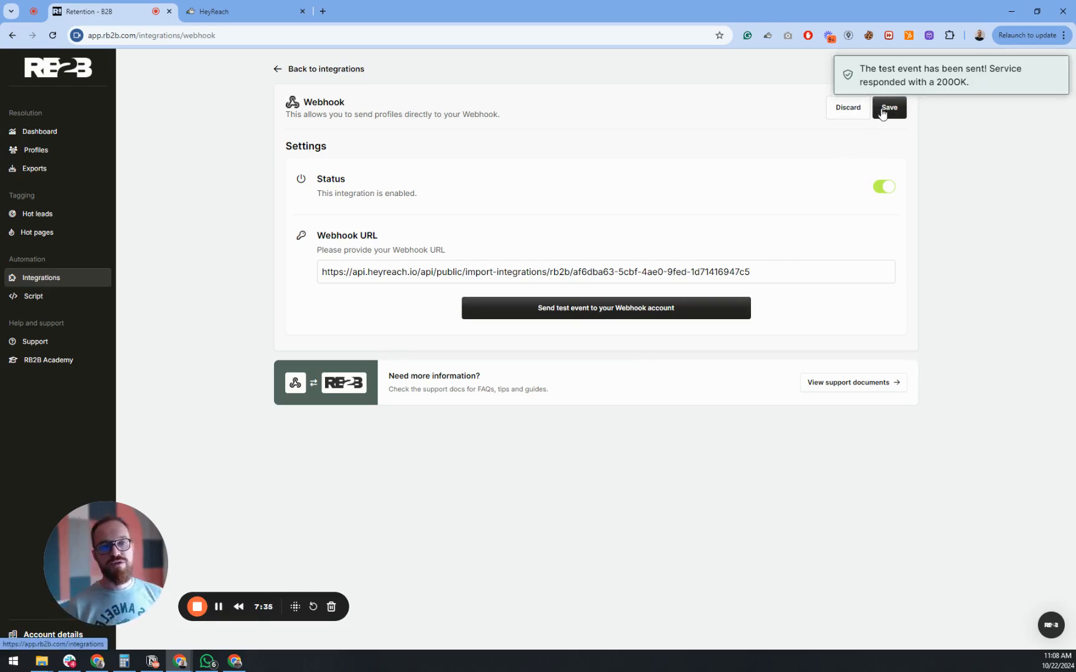
- Switch to HeyReach, open the "RB2B vistors" campaign and check its campaign and lead performance for the test lead
click(240, 8)
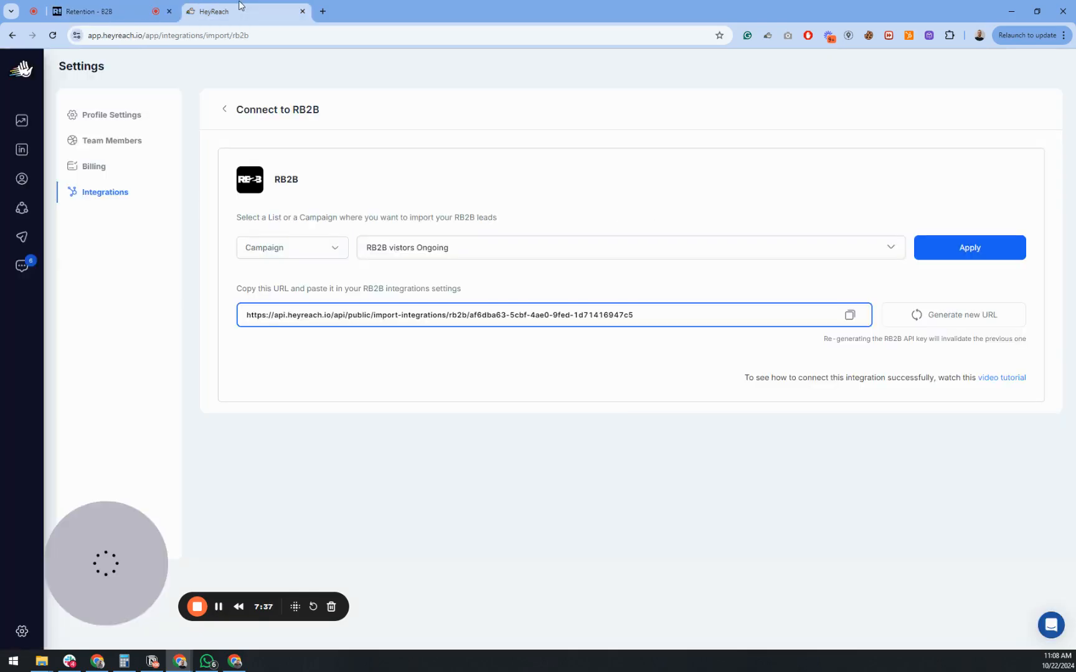
click(20, 240)
click(215, 183)
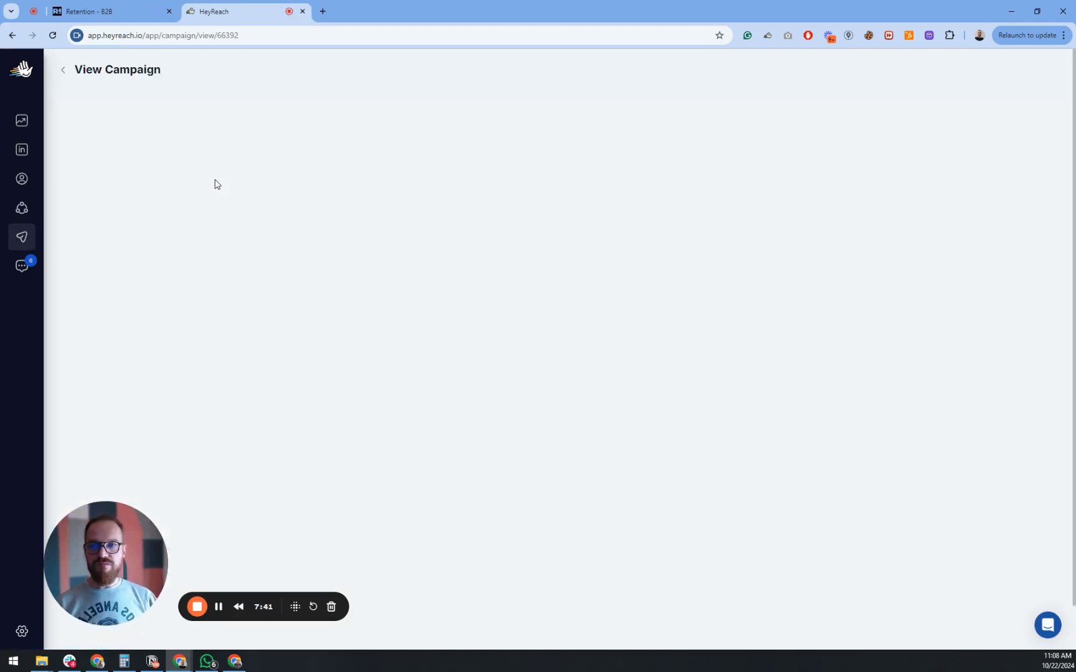
scroll(336, 237, down, 1)
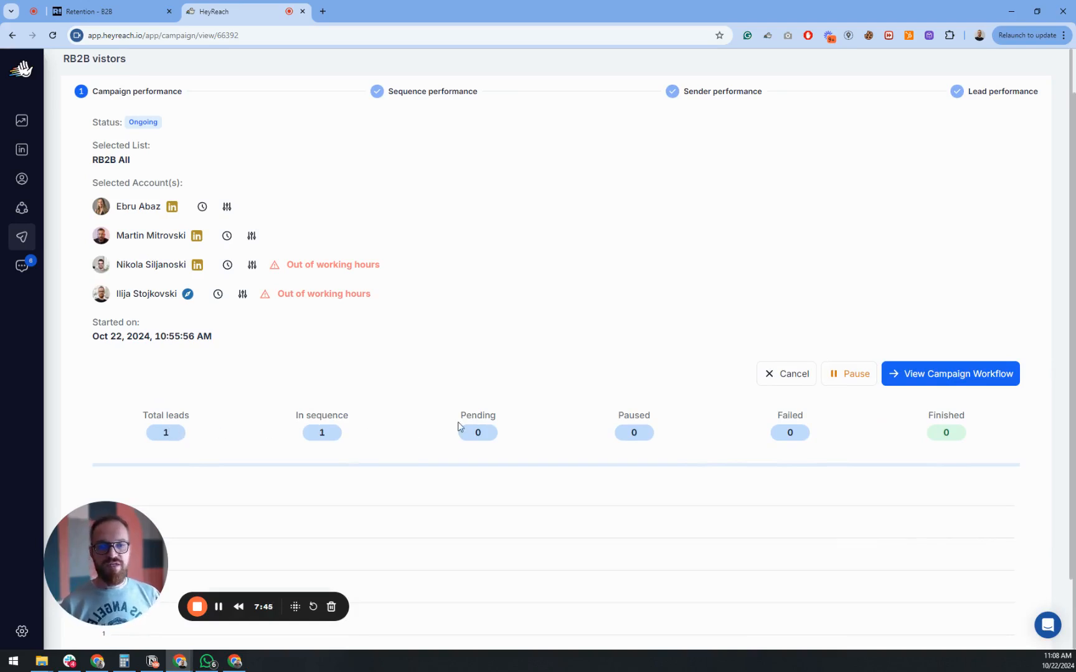
scroll(458, 427, up, 1)
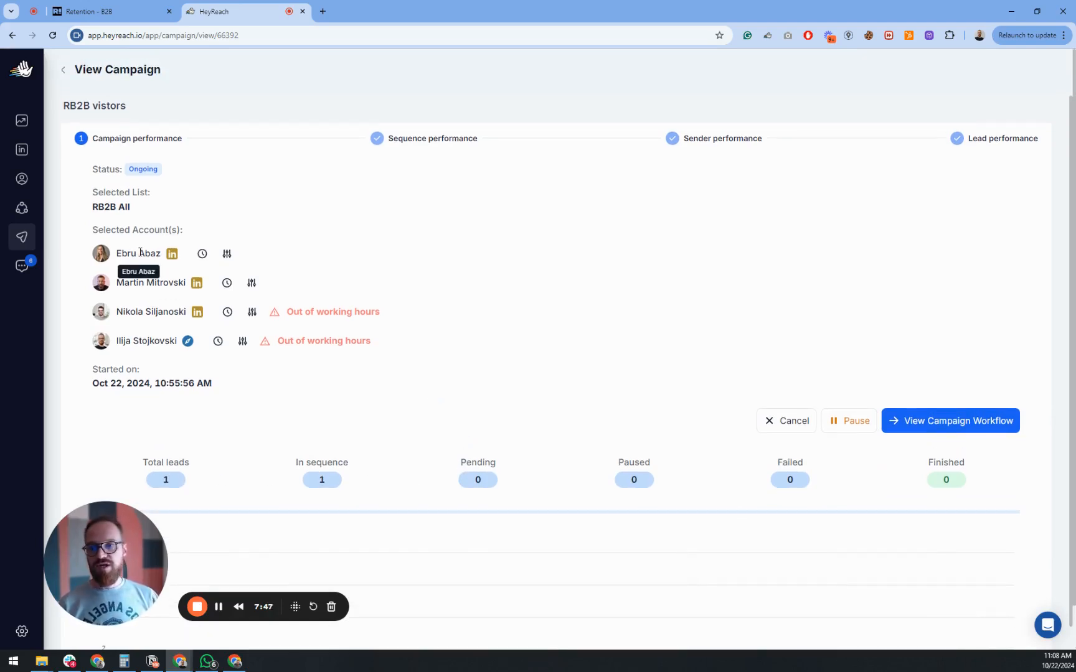
click(993, 153)
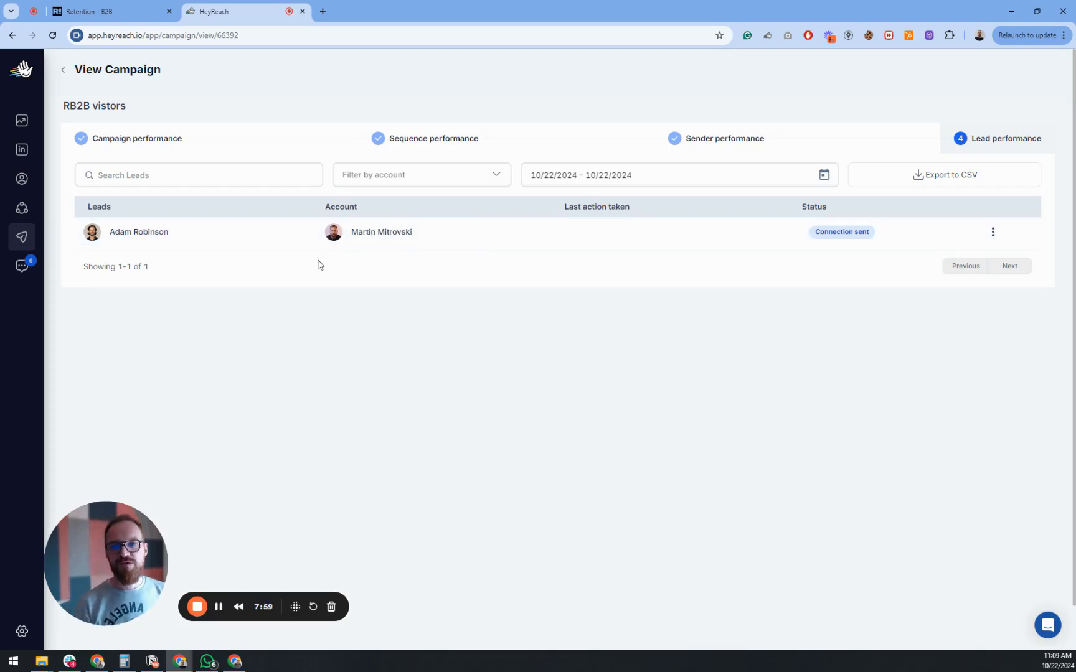
- Open the "RB2B All" lead list to check the imported lead's details
click(21, 178)
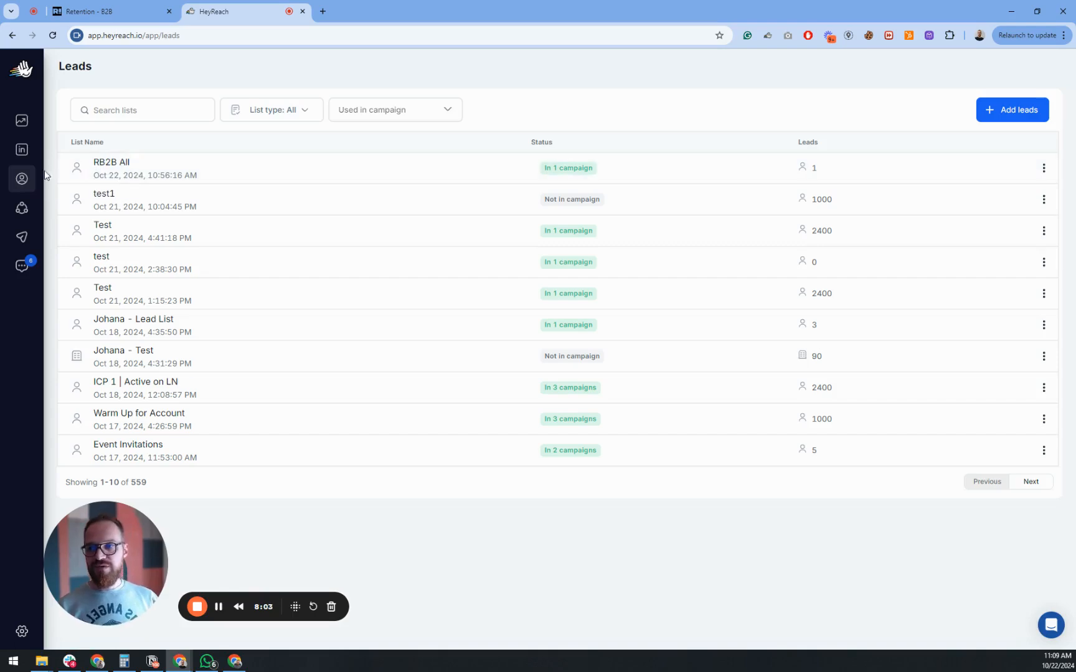
click(107, 169)
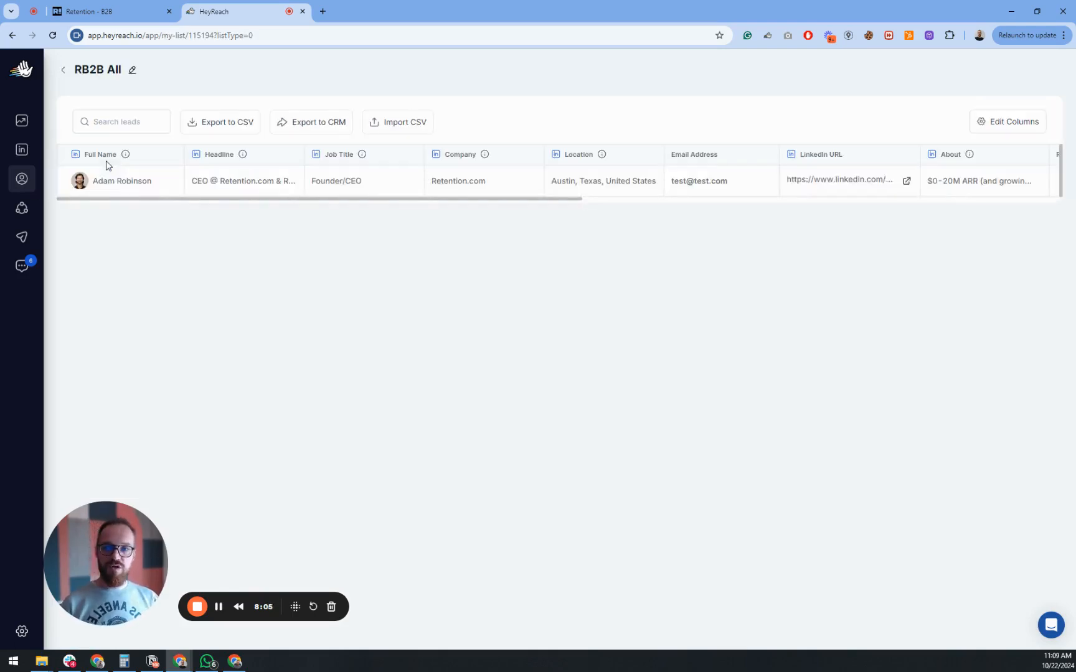